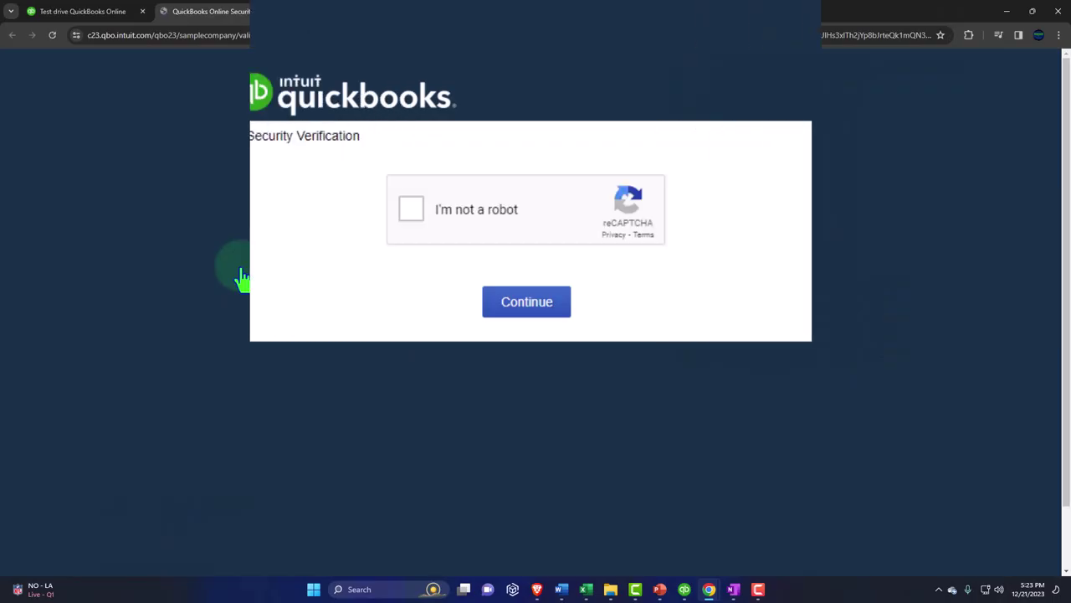
- Complete the "I'm not a robot" security verification and continue into the QuickBooks sample company
click(411, 210)
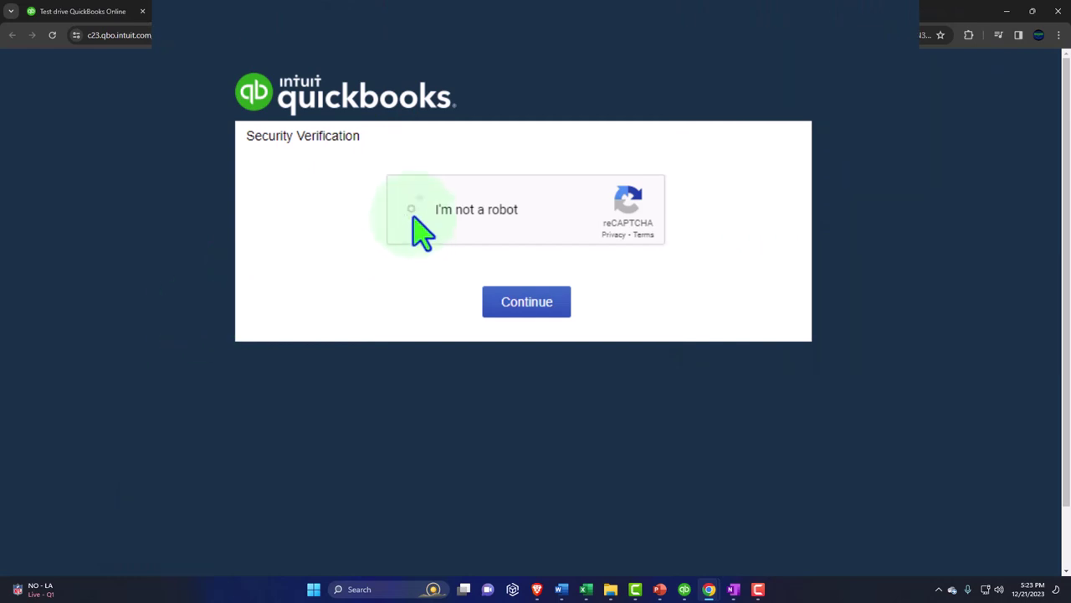
click(506, 303)
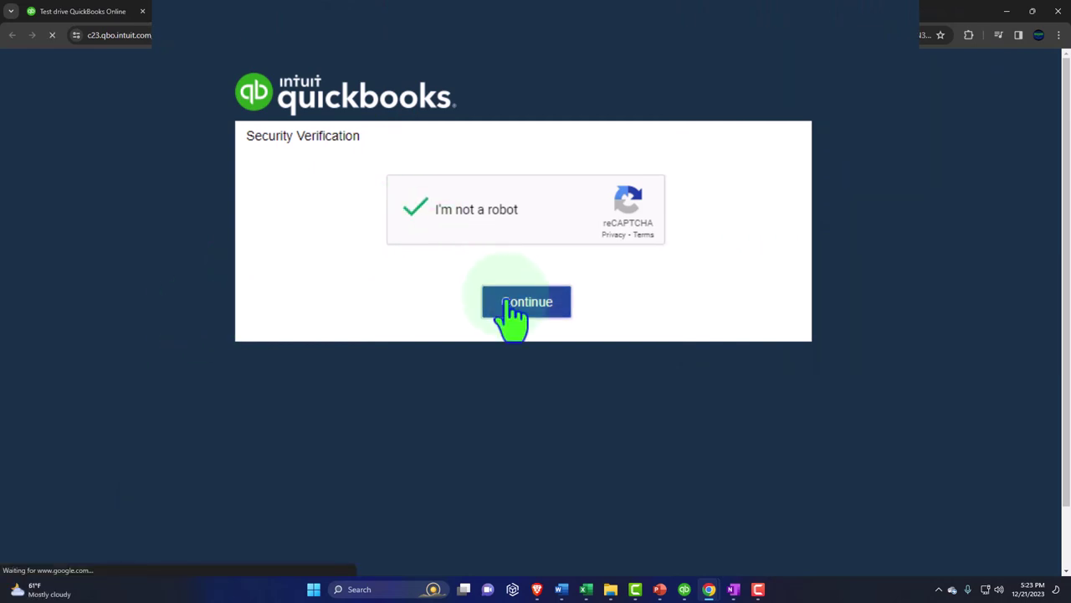
click(523, 244)
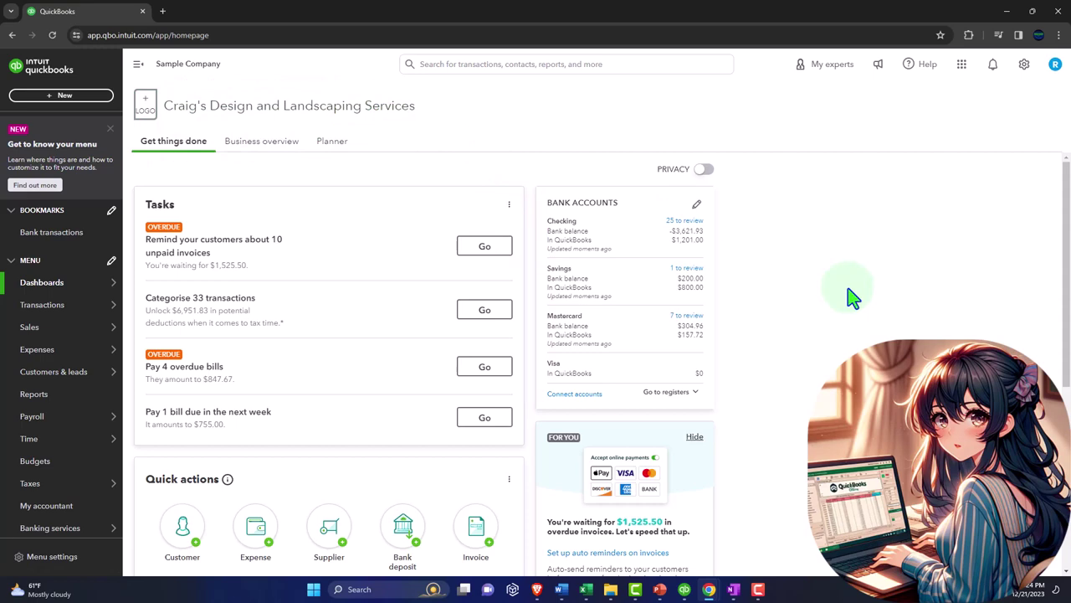
- Enlarge the page and duplicate the QuickBooks homepage tab twice so three copies are open
key(ctrl+plus)
key(ctrl+plus)
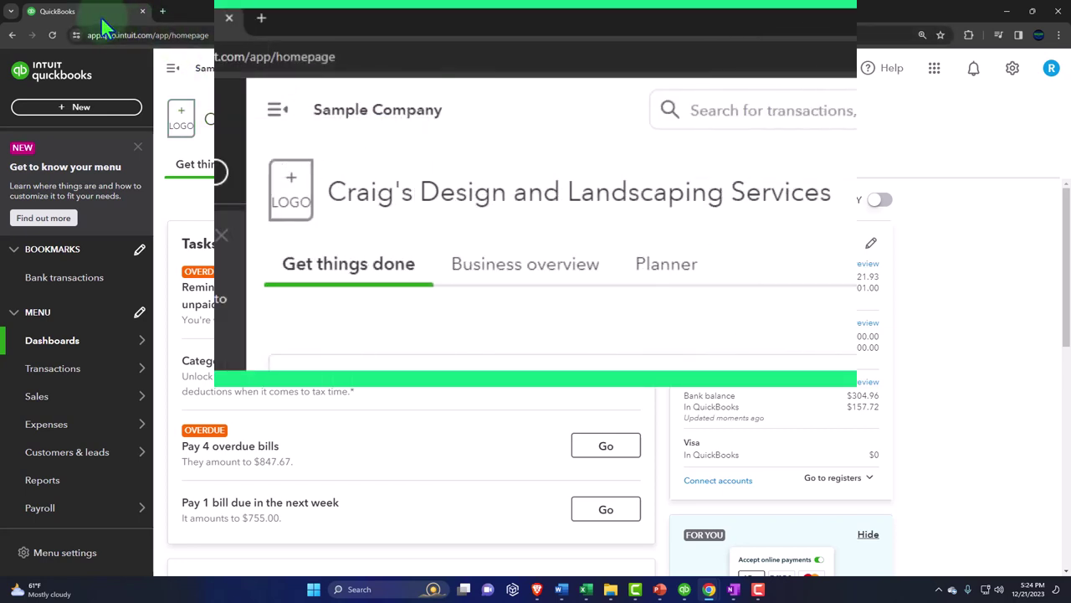
right_click(167, 35)
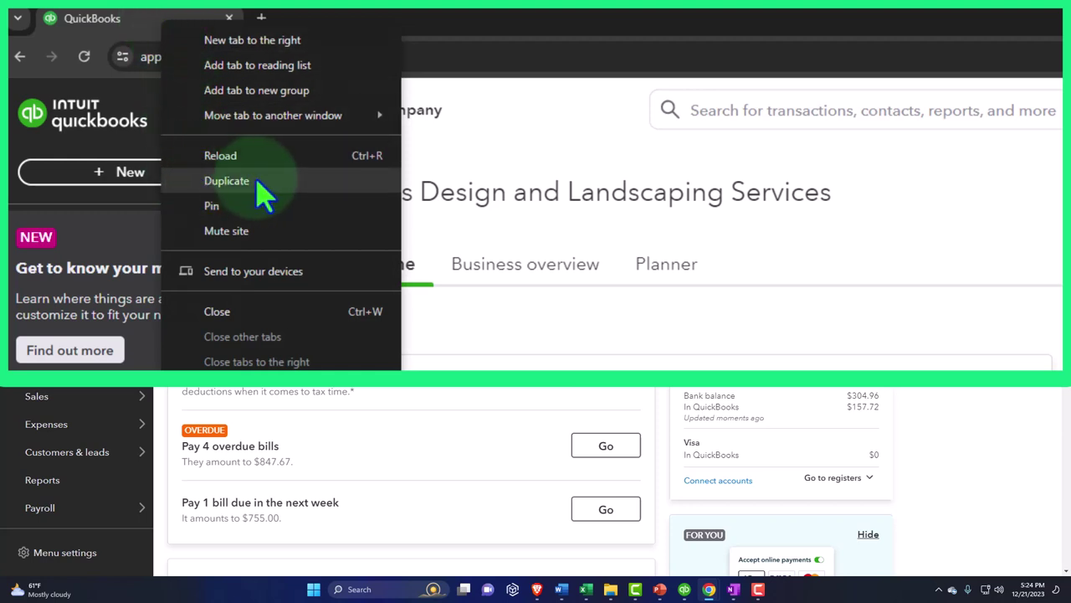
click(226, 181)
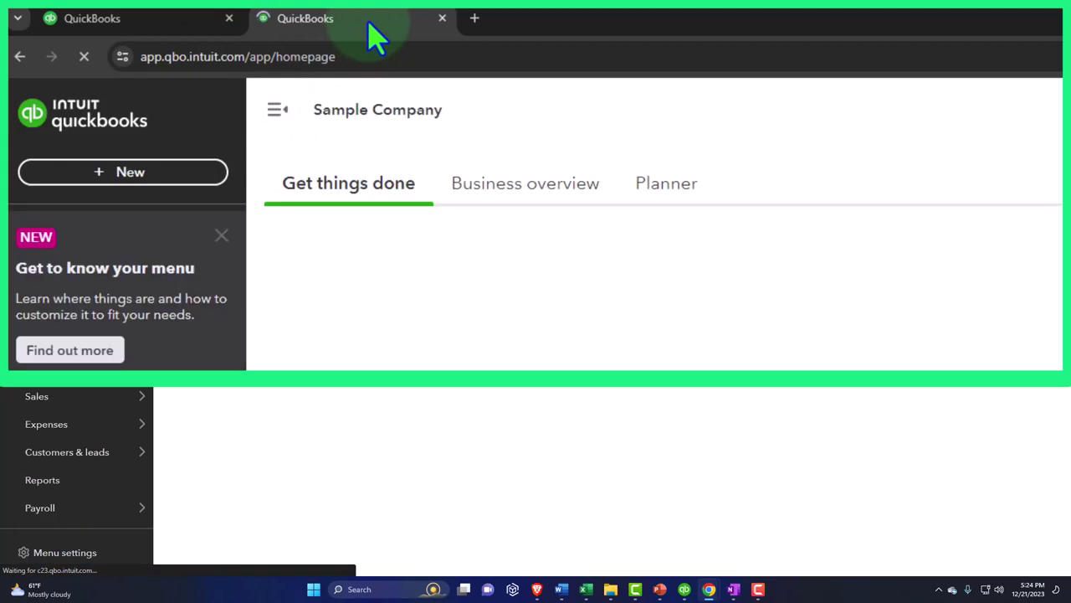
right_click(370, 24)
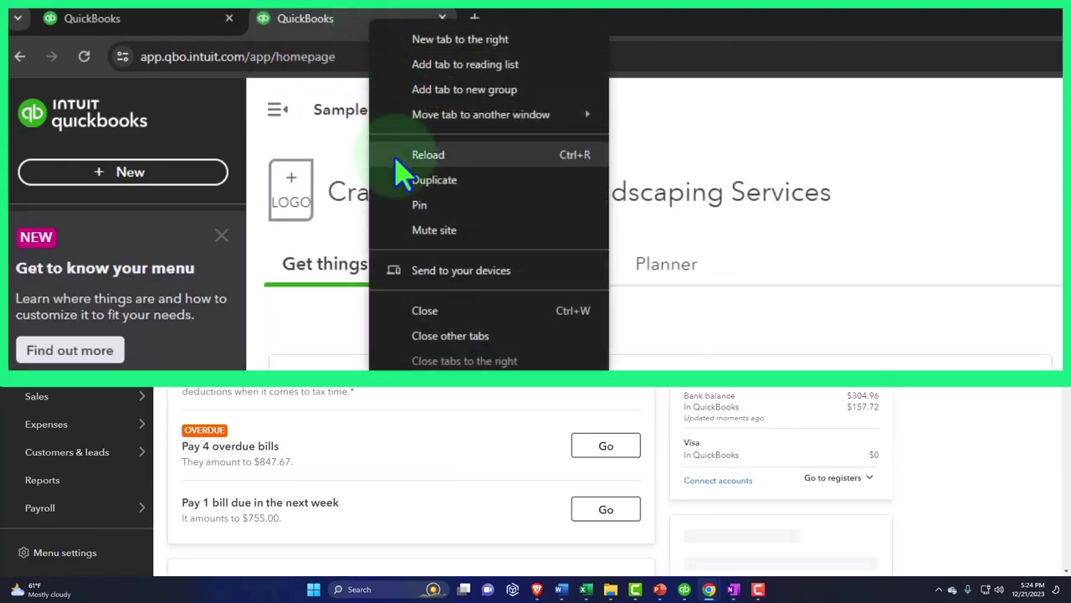
click(492, 186)
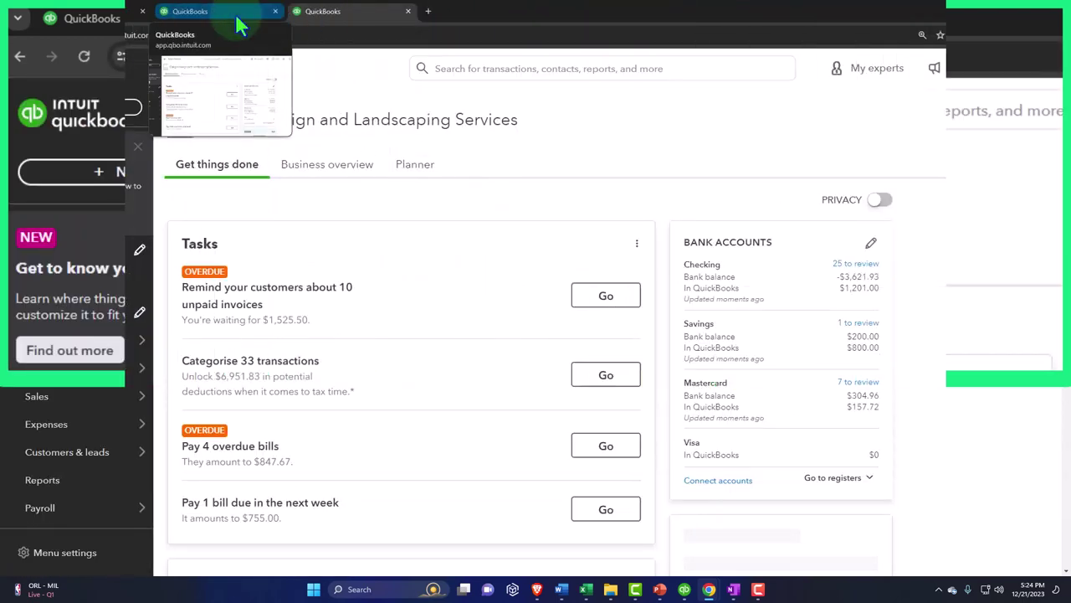
- Open the Balance Sheet report from the favorite reports in the second QuickBooks tab
scroll(50, 418, down, 3)
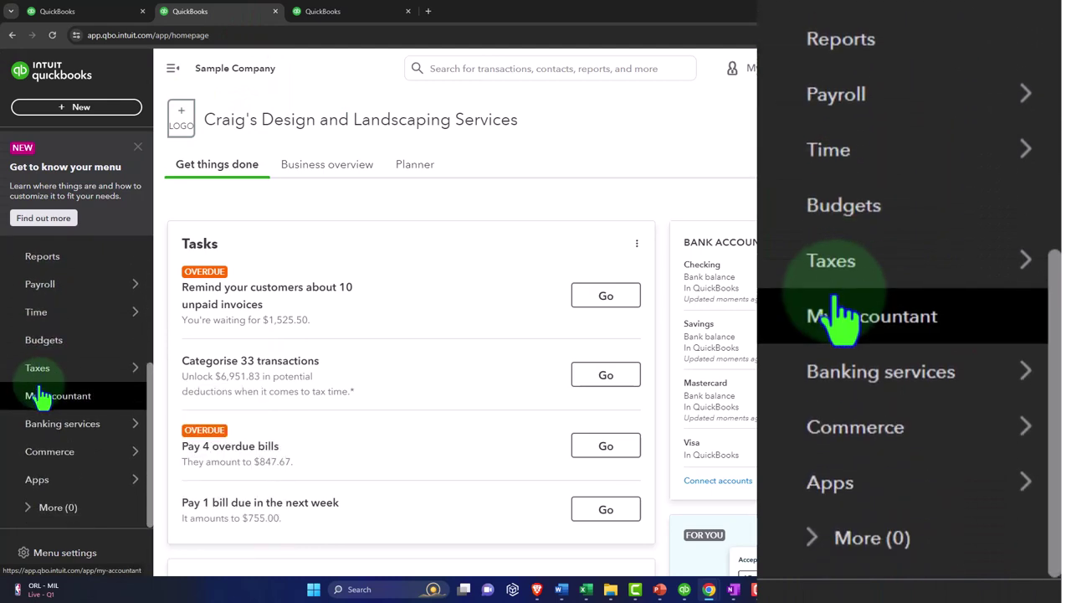
scroll(47, 406, up, 1)
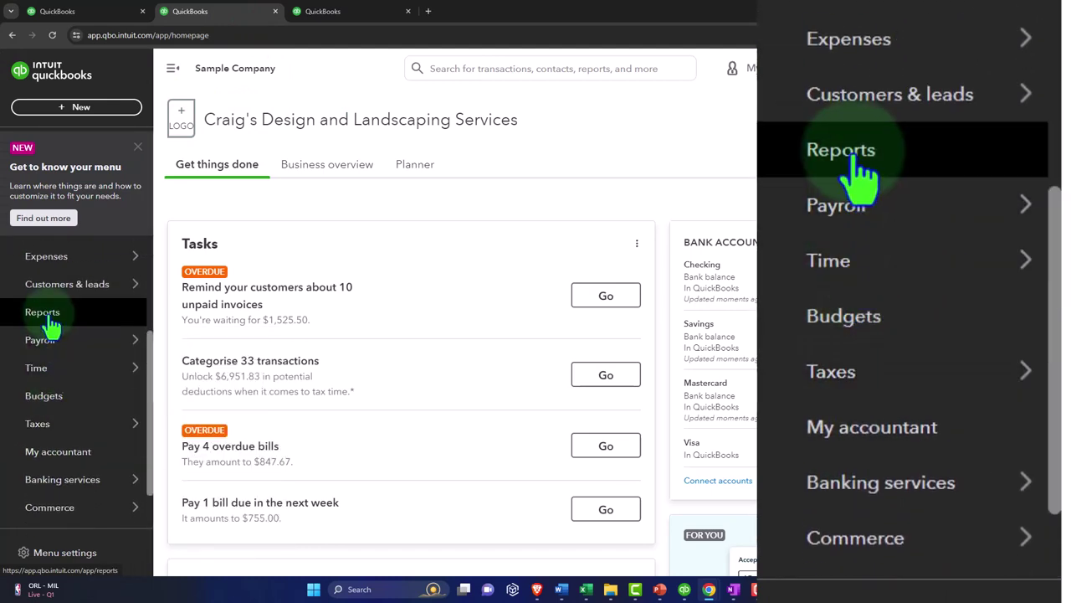
click(46, 316)
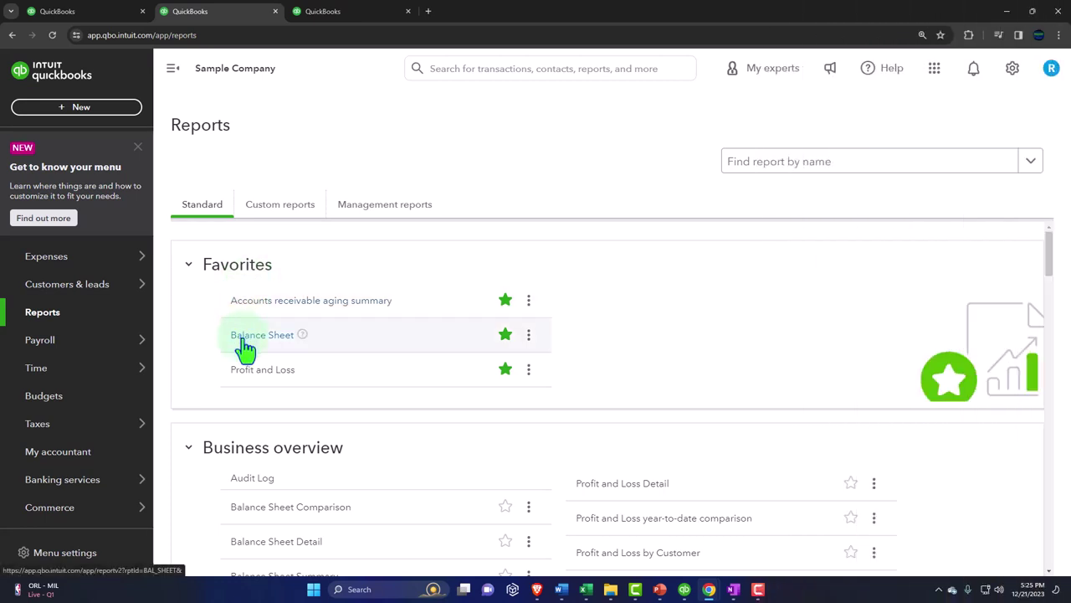
click(243, 339)
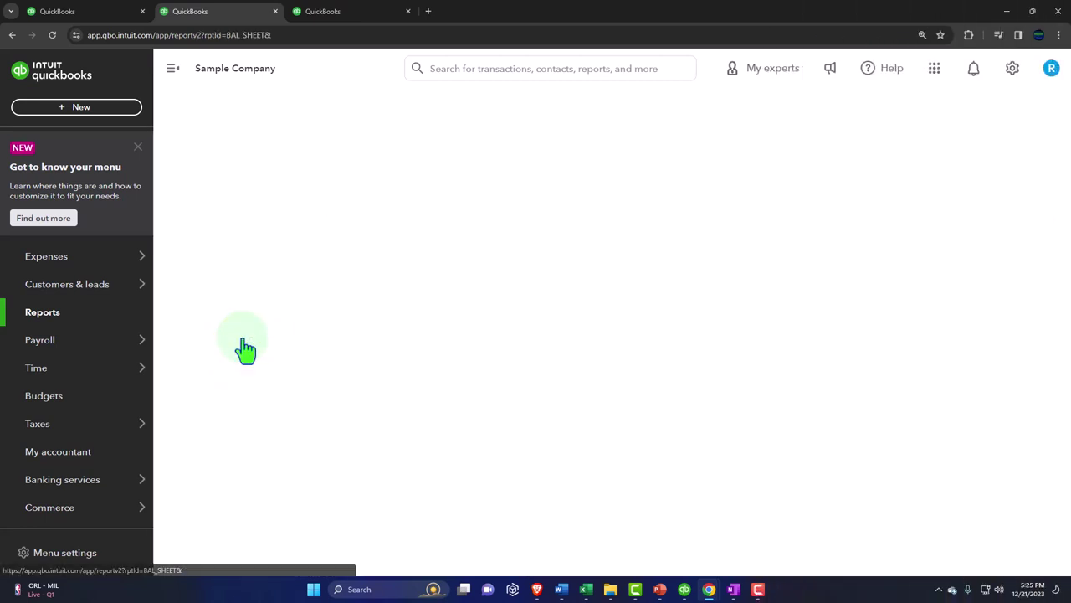
scroll(245, 350, down, 2)
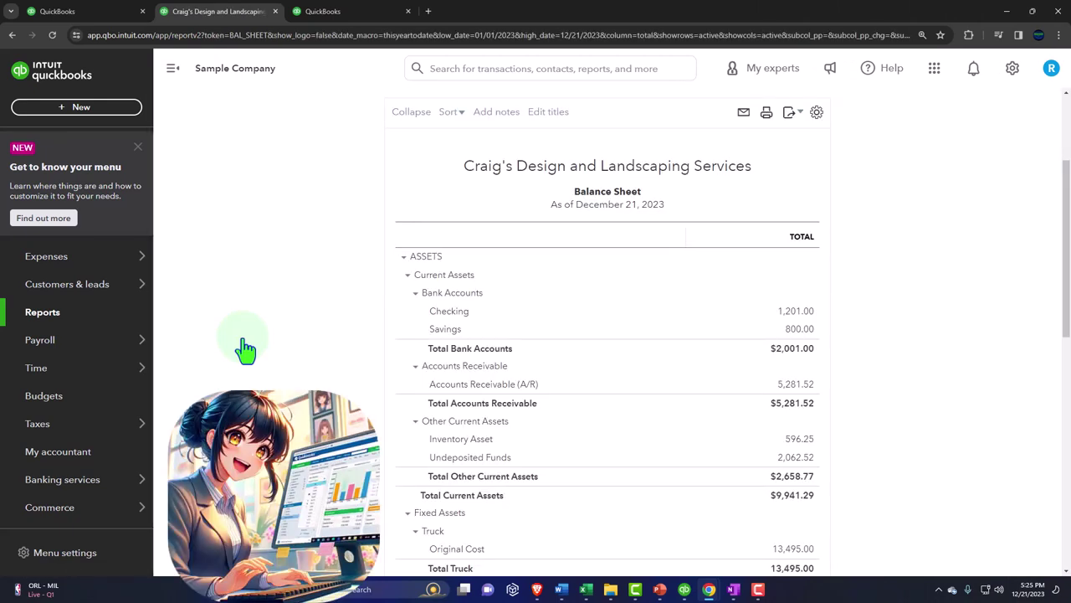
- Open the Profit and Loss report from the favorite reports in the third QuickBooks tab
click(333, 23)
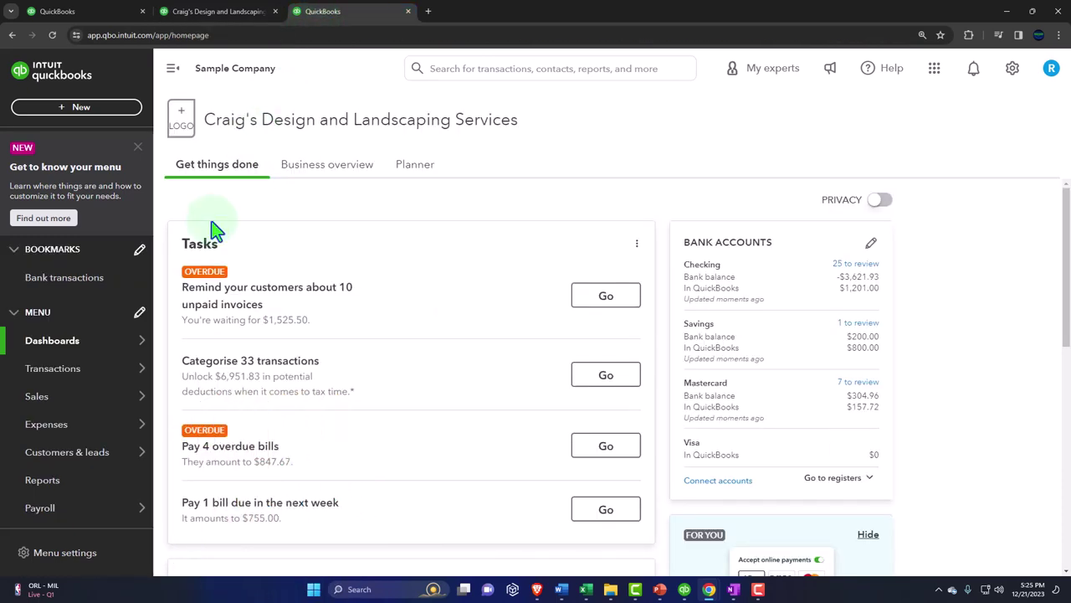
scroll(88, 389, down, 1)
click(52, 435)
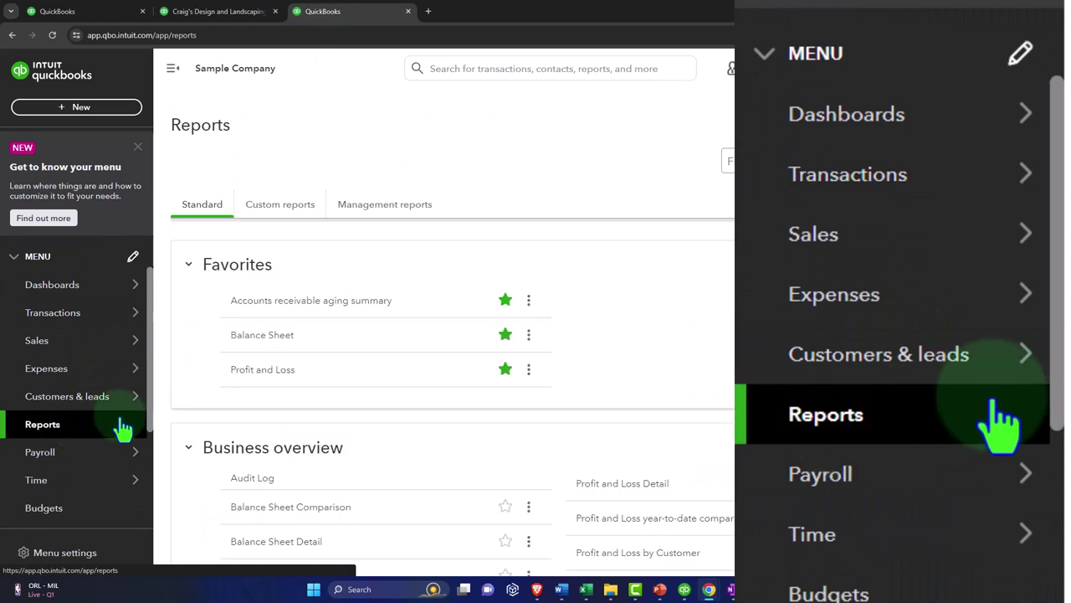
click(261, 376)
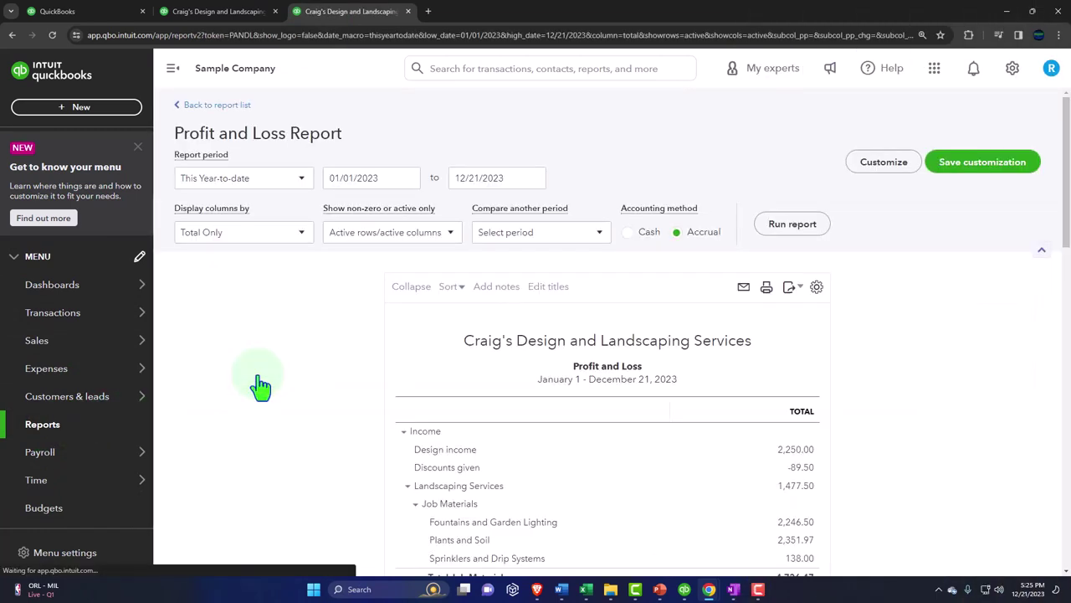
scroll(260, 385, down, 2)
scroll(260, 385, up, 2)
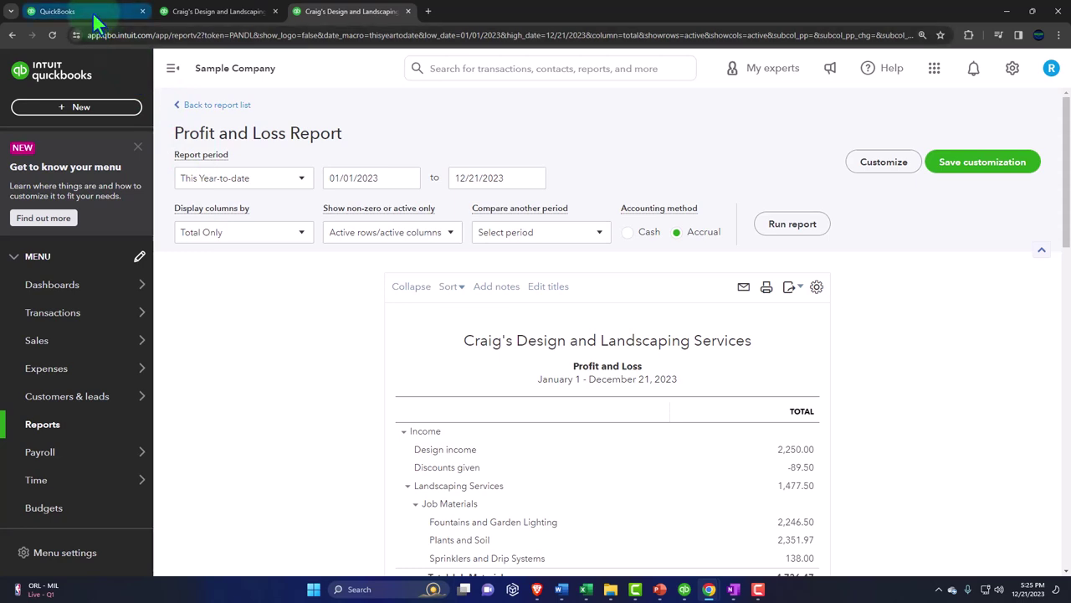
- Return to the homepage in the first tab, view the company settings, lists and tools options, and close them
click(95, 22)
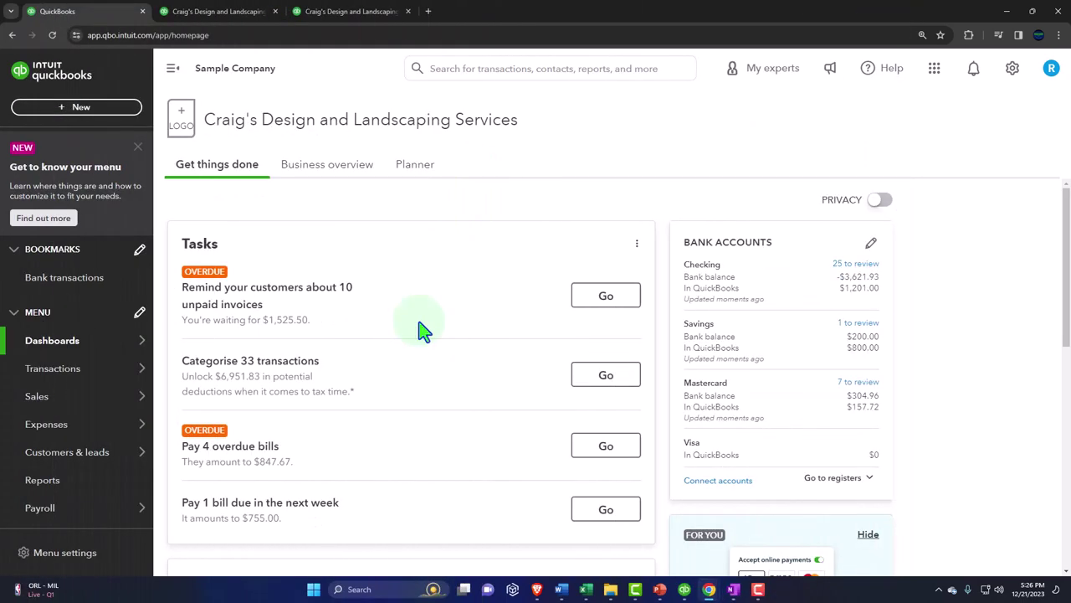
mouse_move(83, 350)
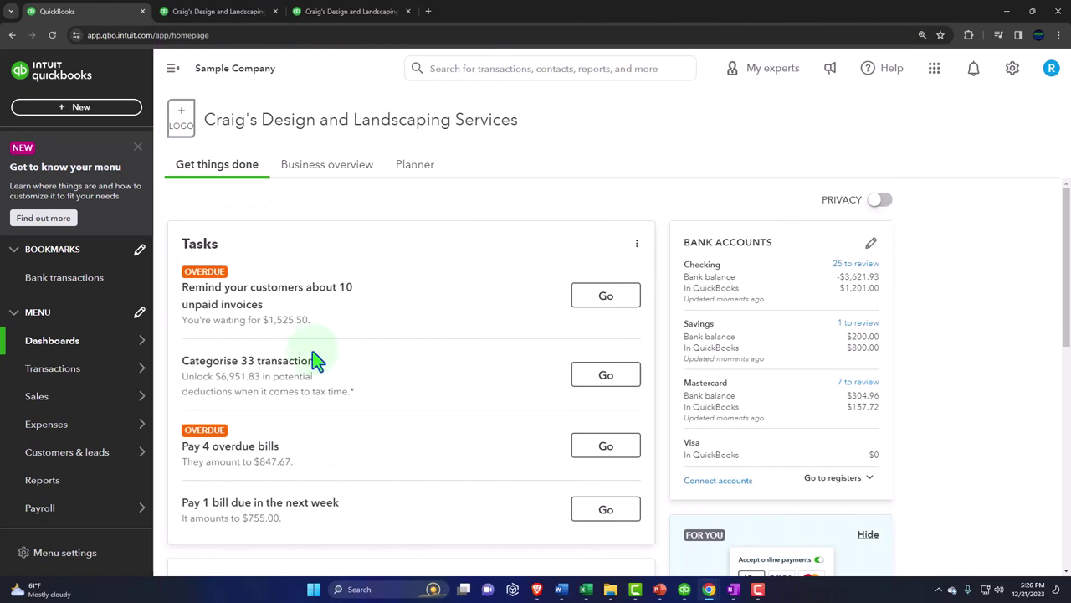
mouse_move(130, 351)
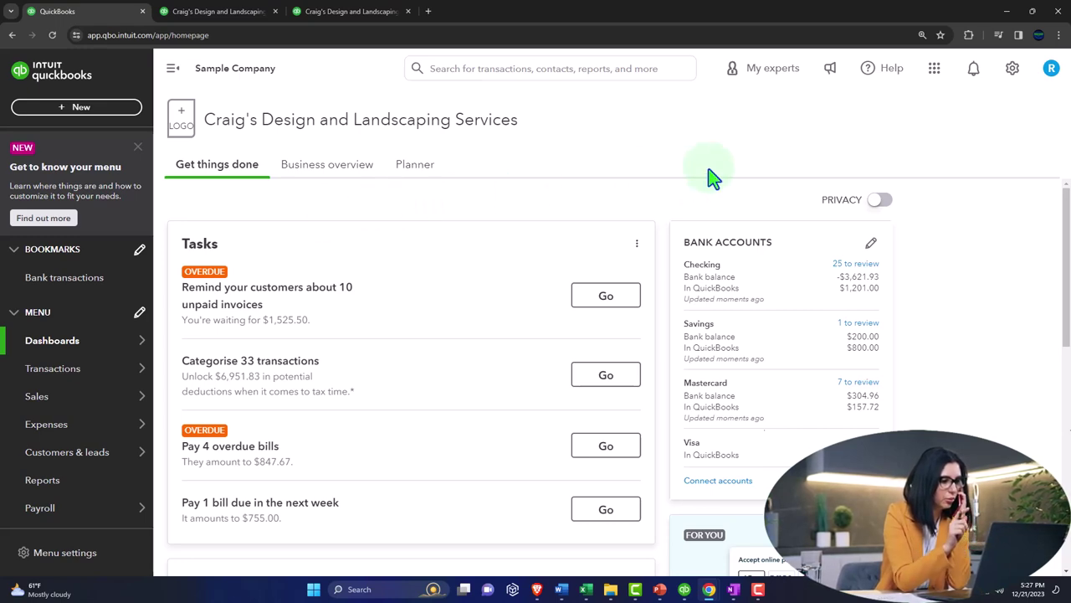
click(1012, 70)
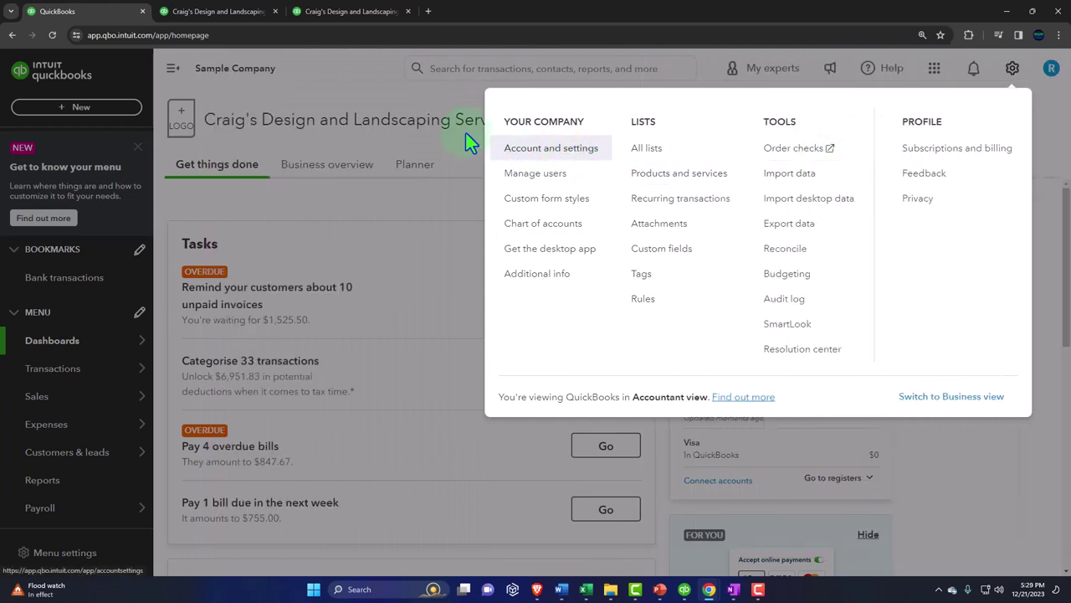
click(358, 80)
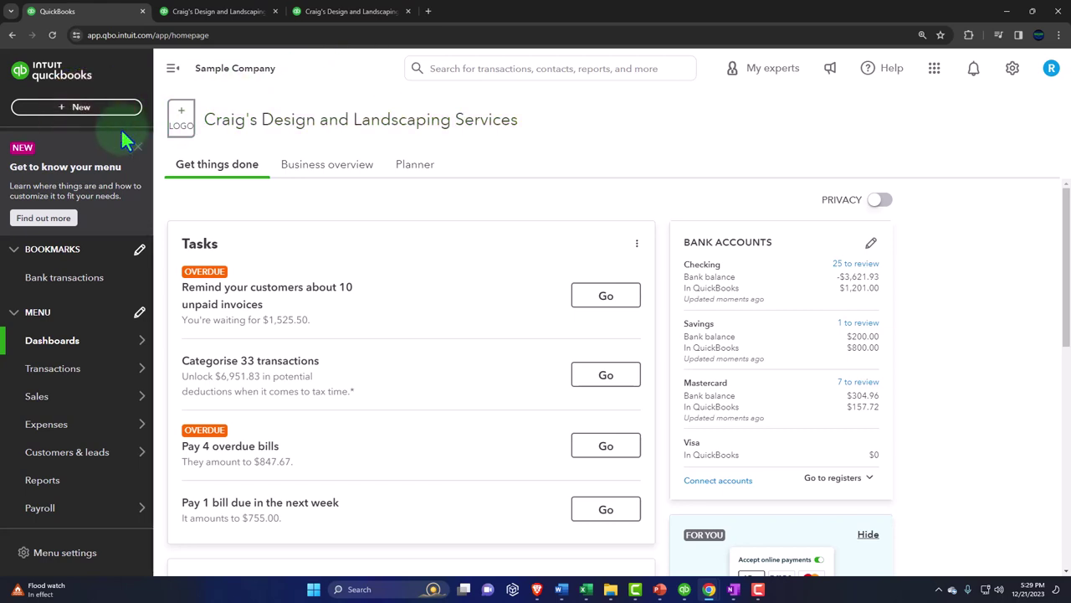
- Dismiss the "Get to know your menu" notice and view the available new transaction forms
mouse_move(76, 340)
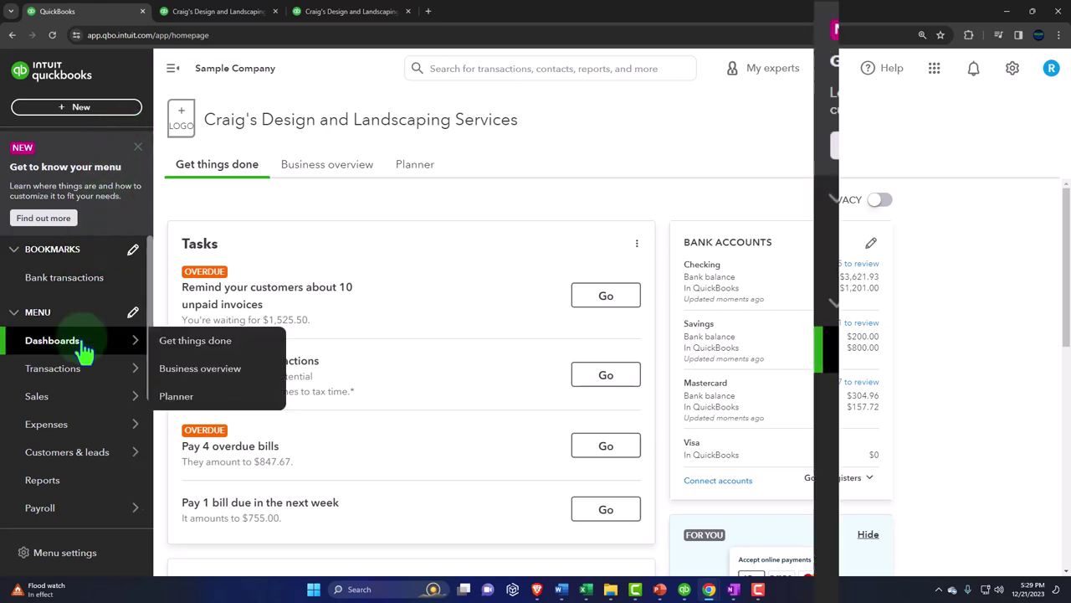
scroll(81, 361, down, 2)
scroll(81, 362, down, 2)
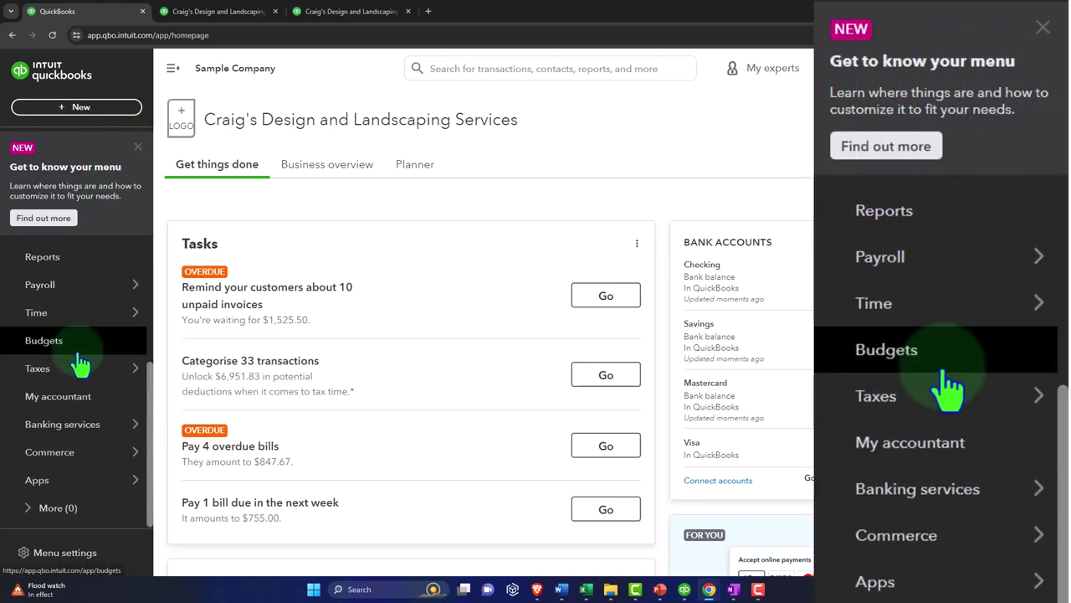
scroll(81, 361, up, 5)
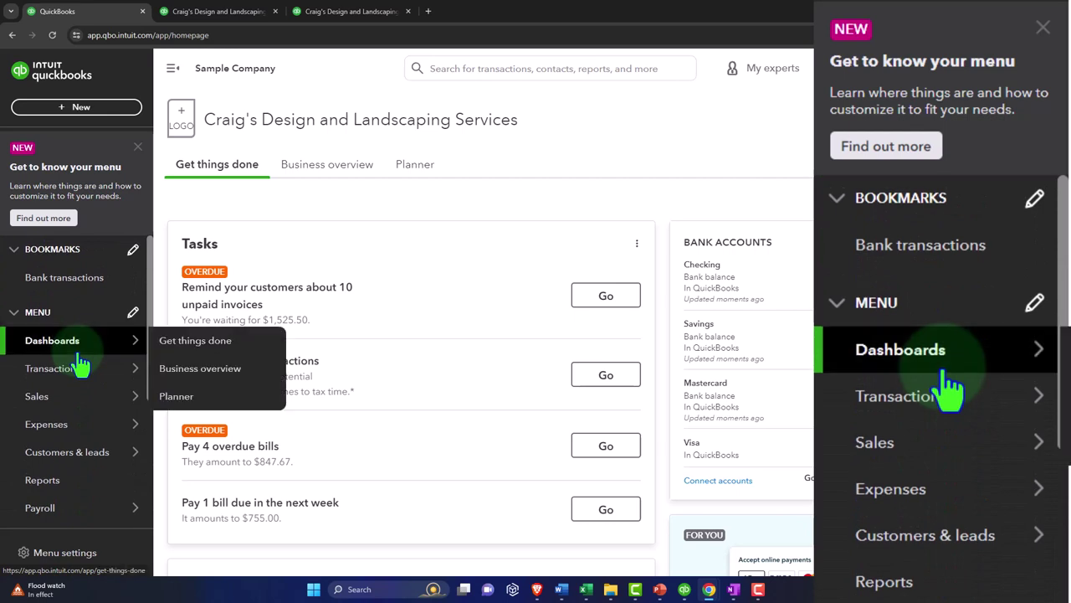
click(138, 147)
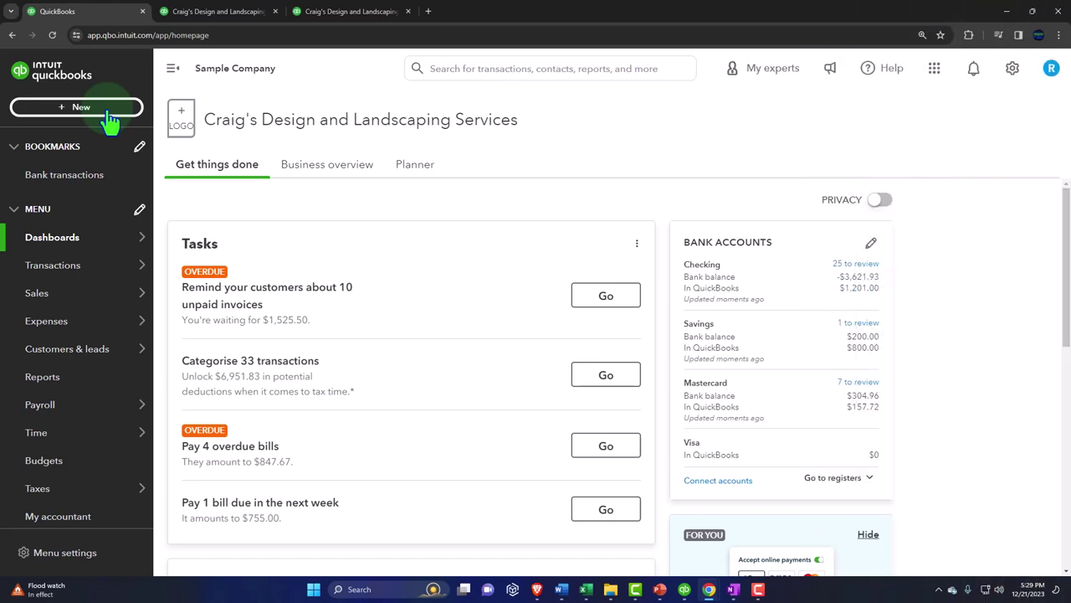
click(110, 121)
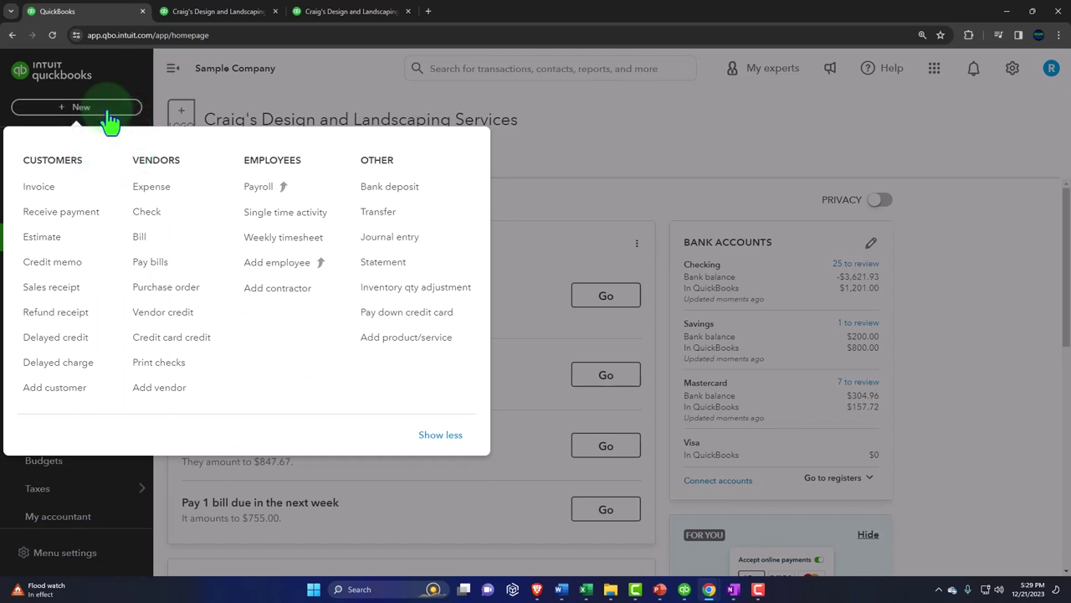
click(110, 114)
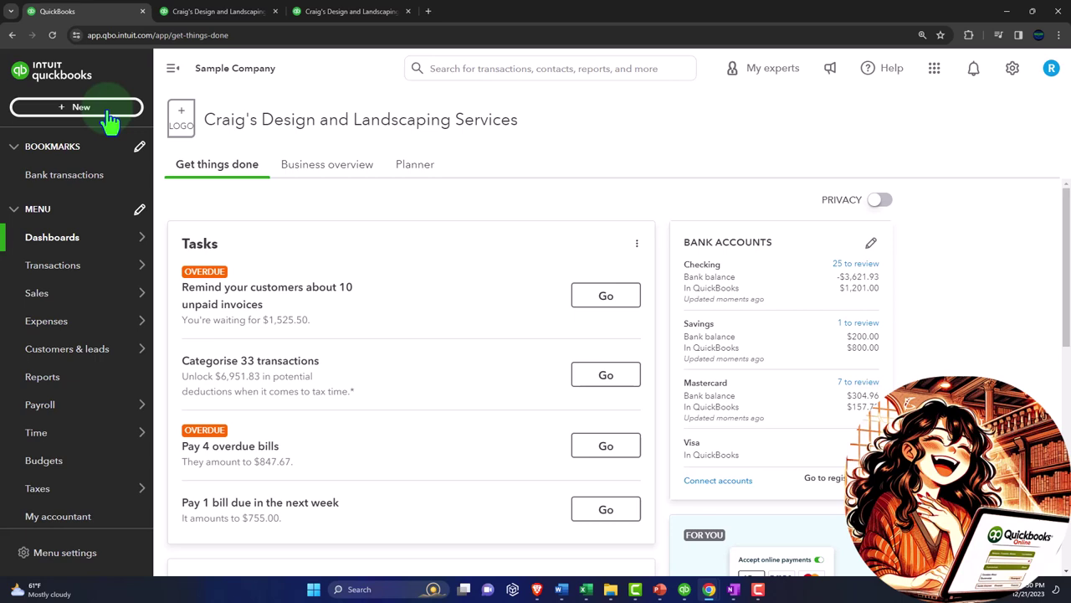
- Switch QuickBooks to Business view and back to Accountant view
click(1013, 70)
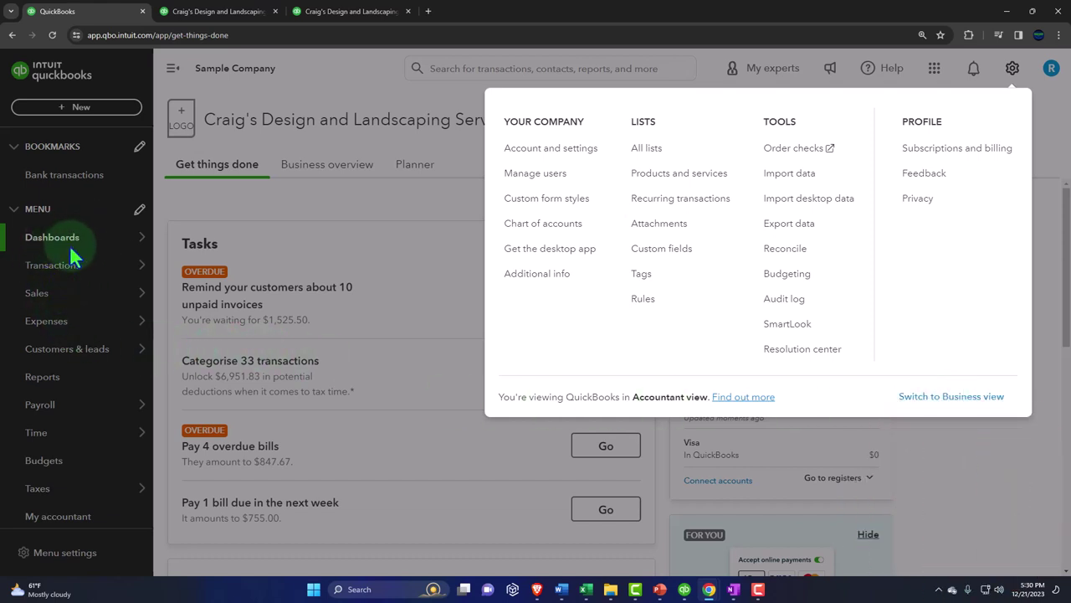
click(917, 398)
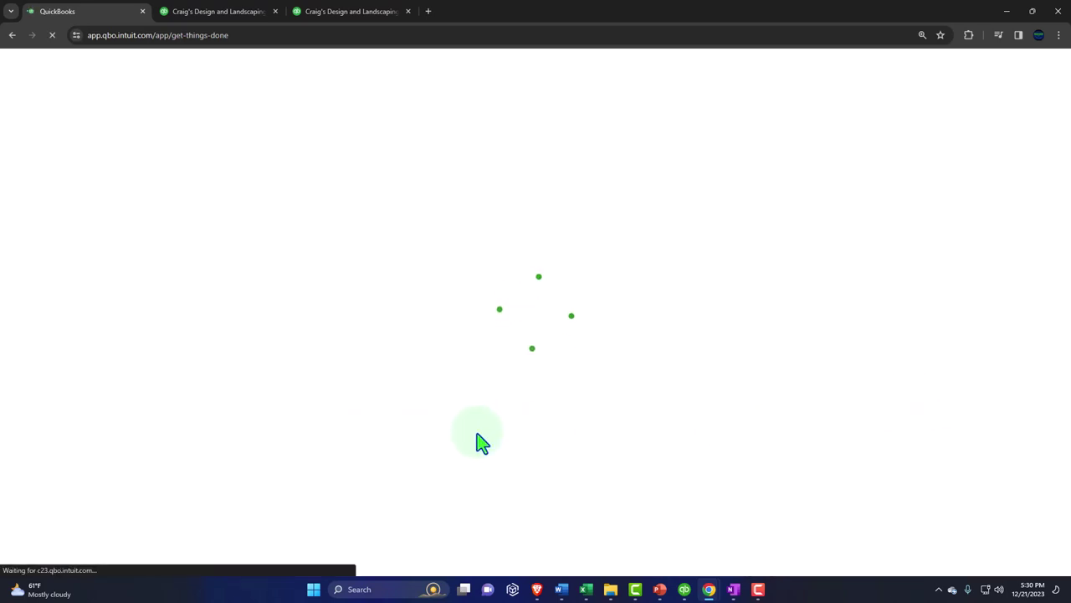
mouse_move(110, 316)
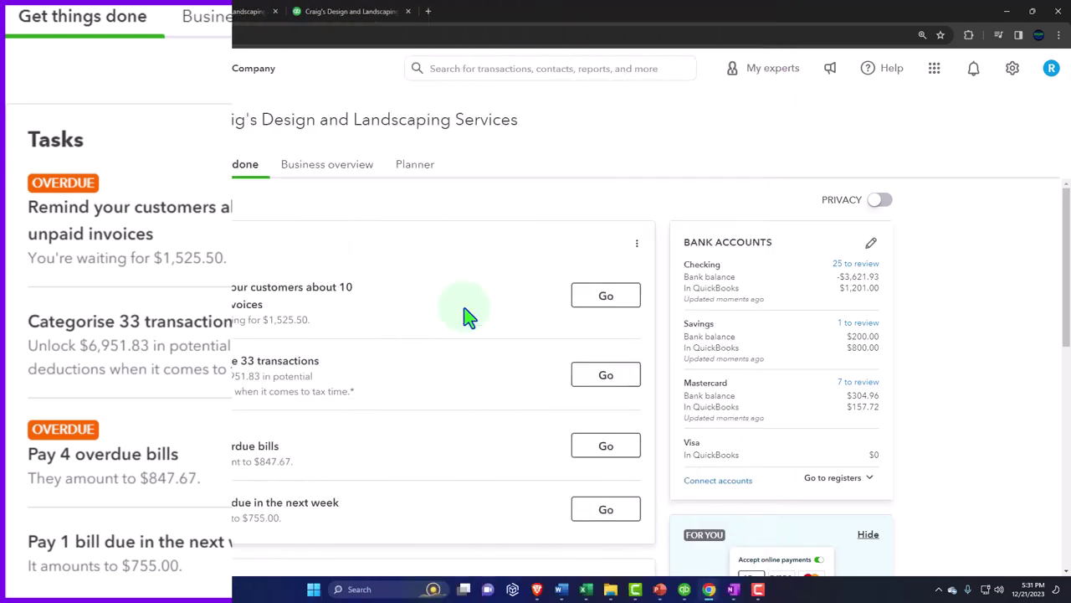
click(1014, 79)
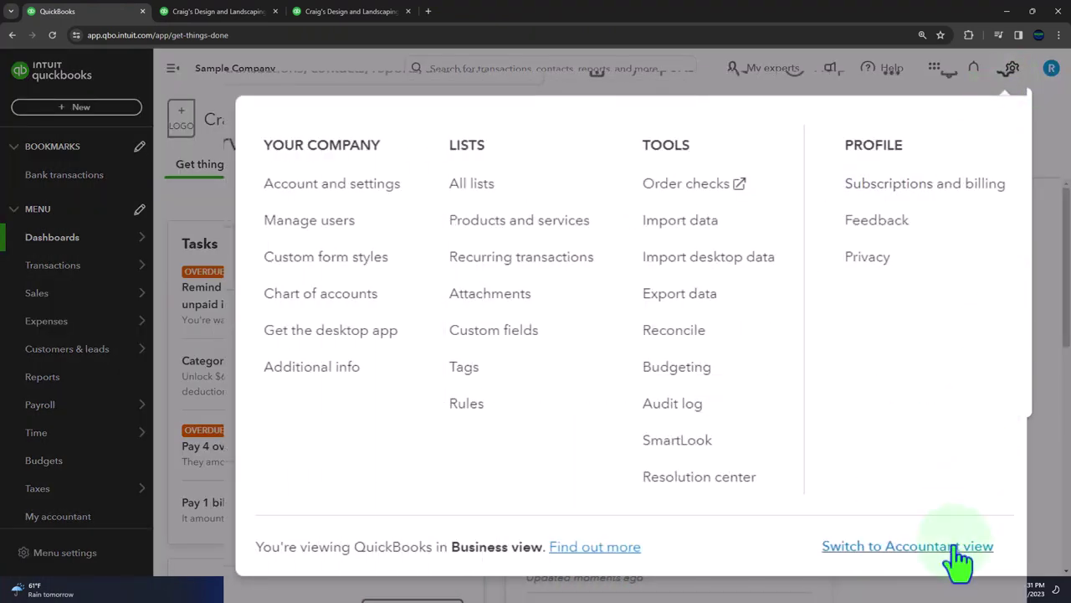
click(954, 548)
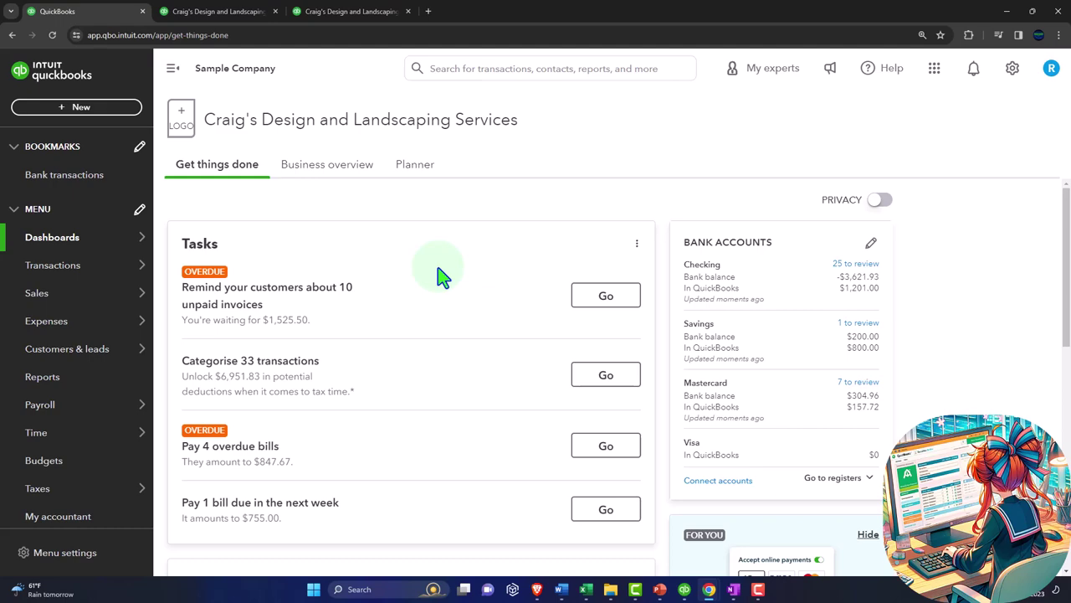
- Show the available new transaction forms, and switch to OneNote to view the QuickBooks Flow Chart page
click(83, 117)
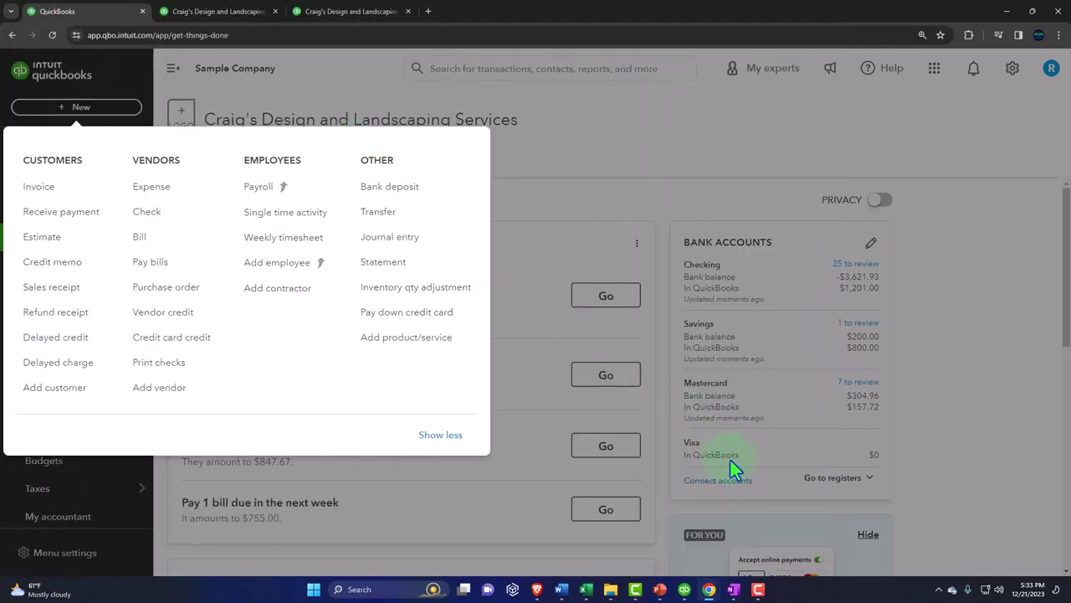
click(733, 589)
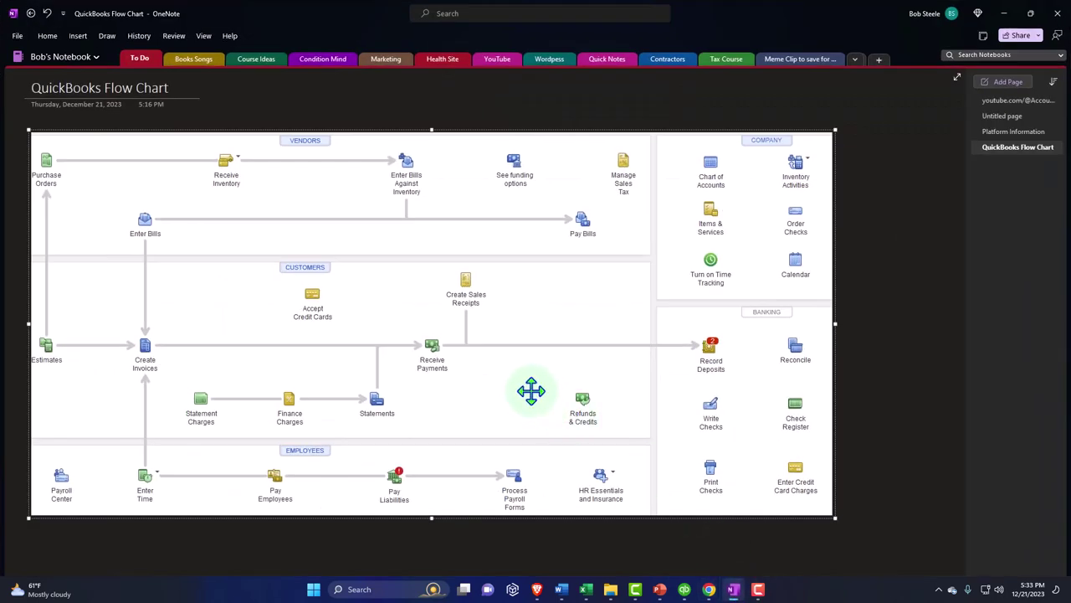
- Hide the OneNote page list and examine the flow chart's customer, vendor and employee cycles
click(958, 77)
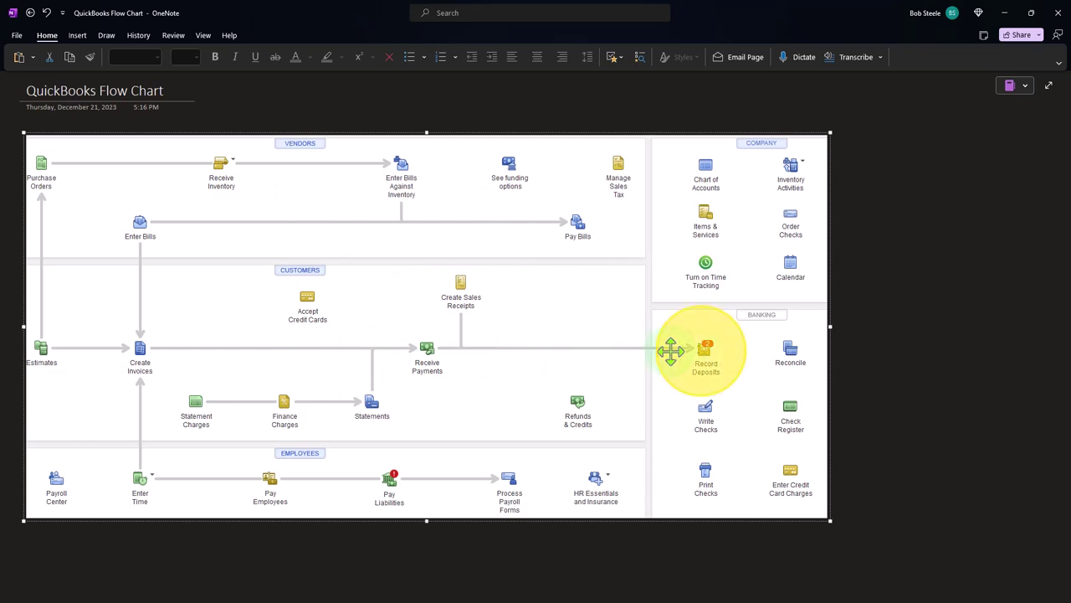
click(165, 356)
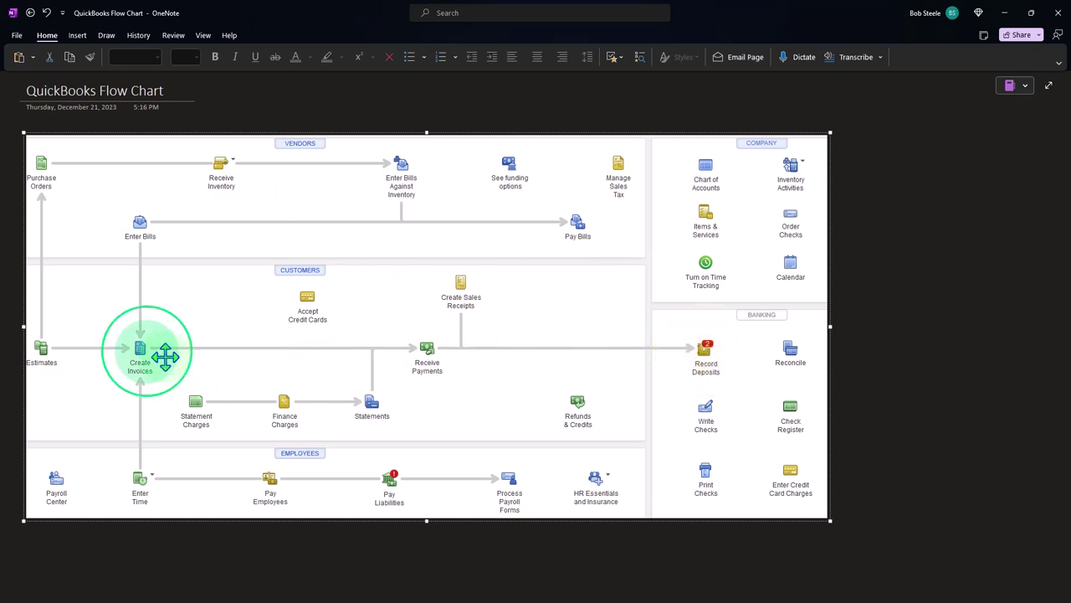
click(365, 360)
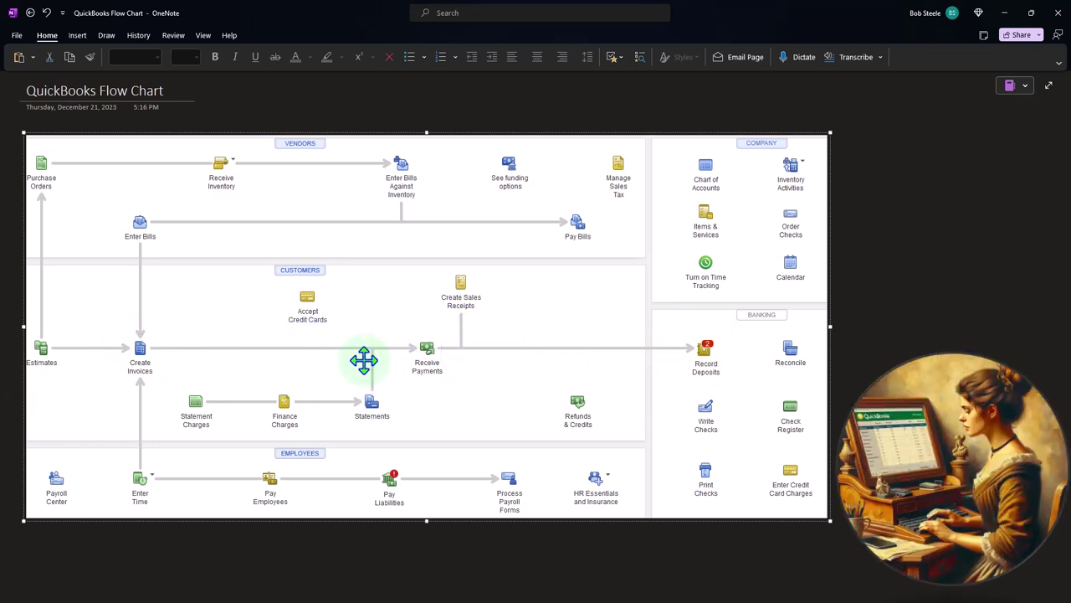
click(429, 317)
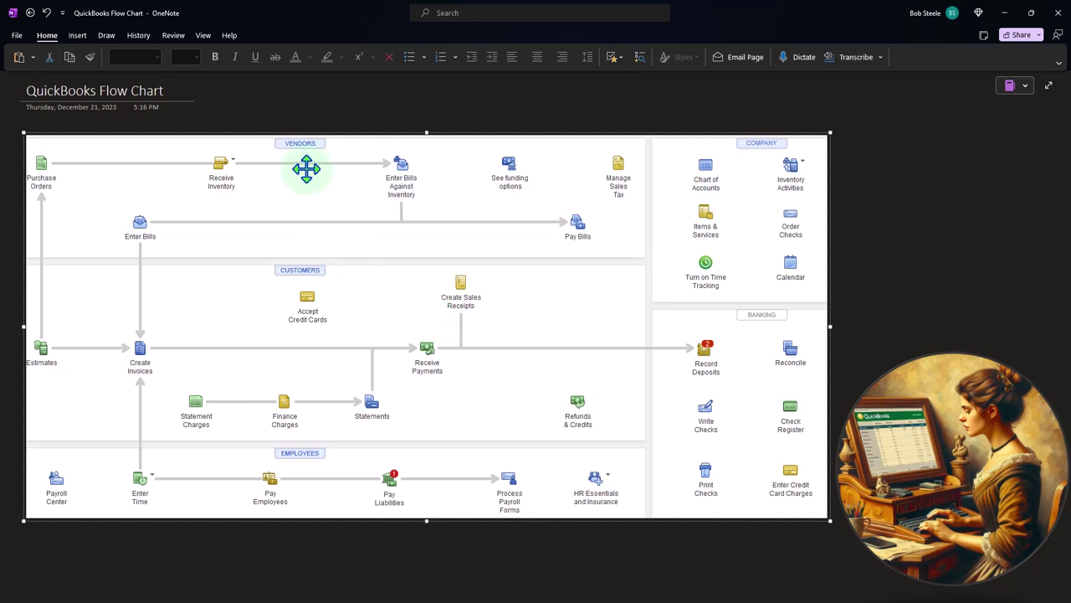
click(690, 482)
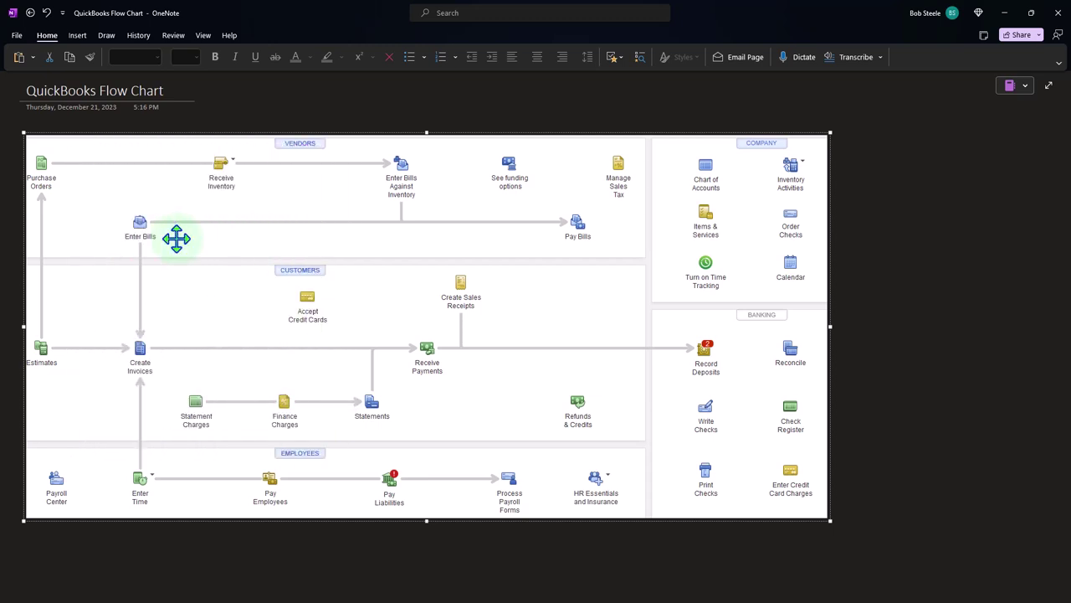
- Switch from OneNote back to QuickBooks Online, view the available new transaction forms, and close the list
click(1005, 13)
click(98, 110)
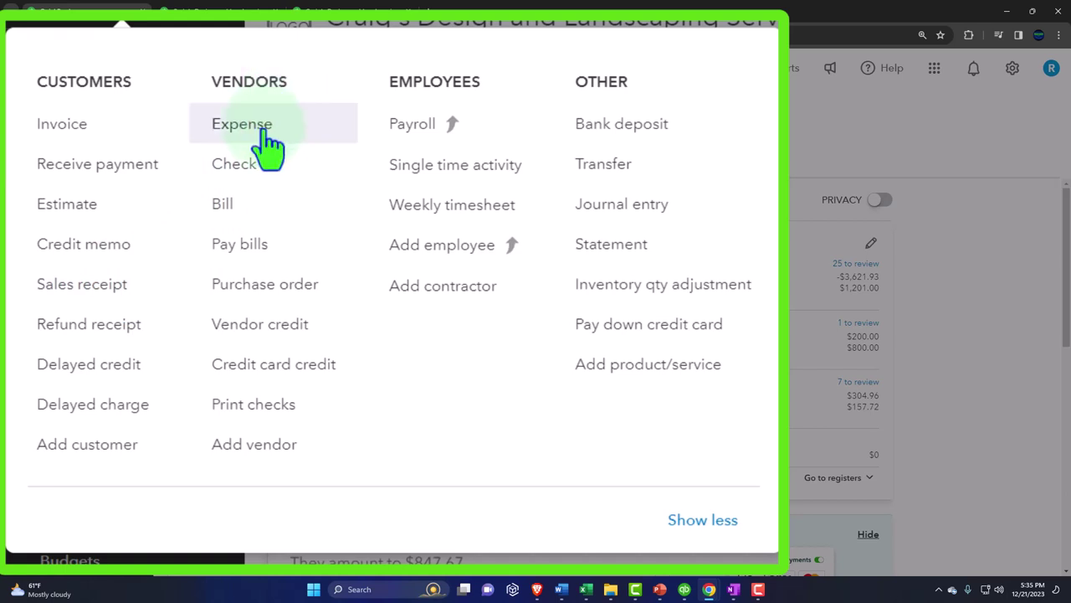
click(248, 237)
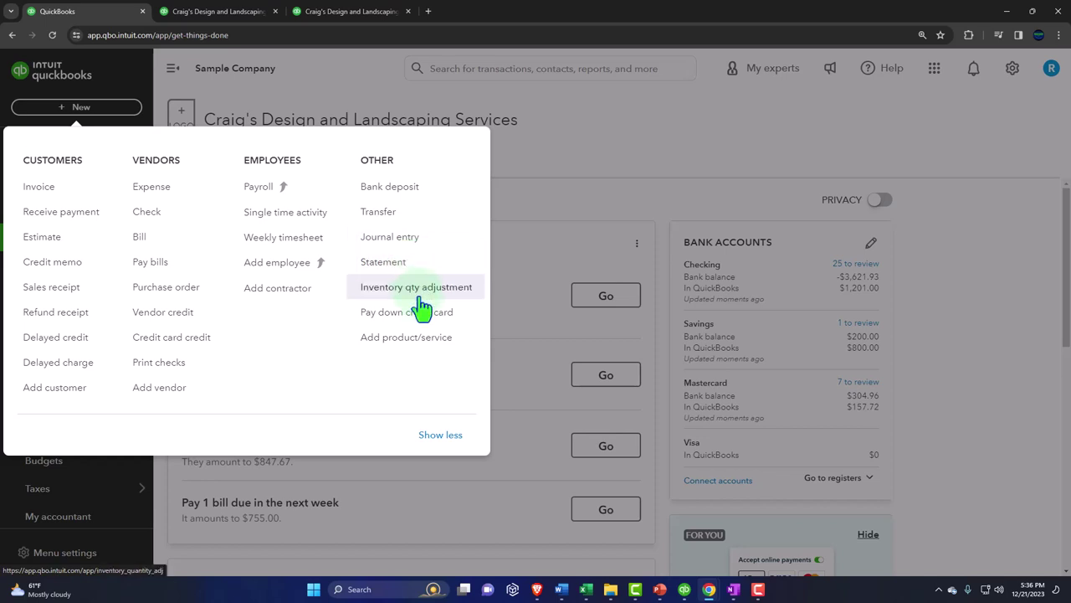
click(676, 167)
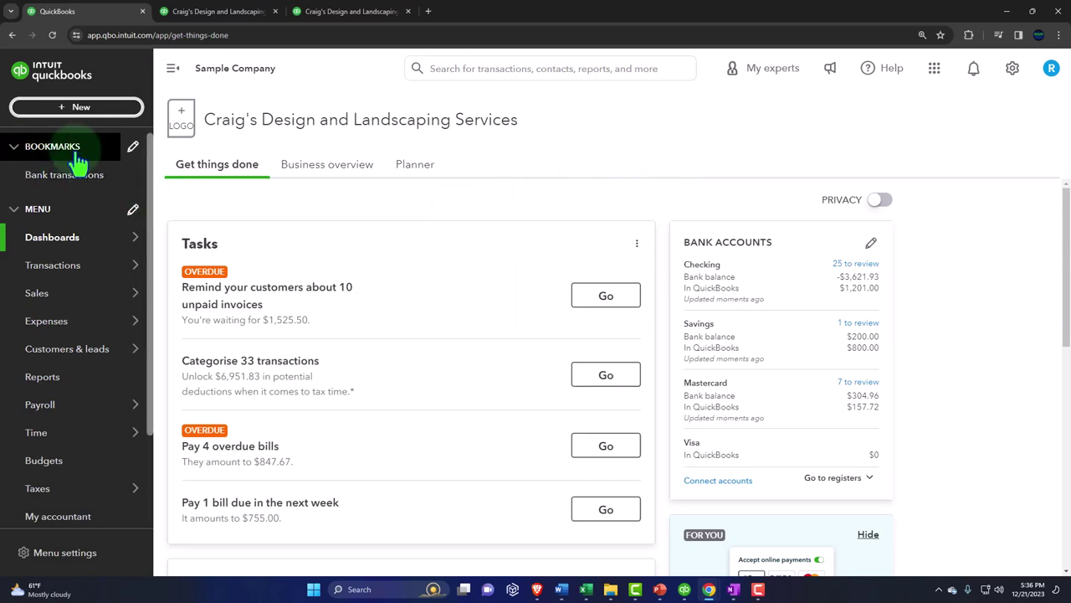
- View the bookmark options and the main menu customization options, closing each without changes
click(132, 151)
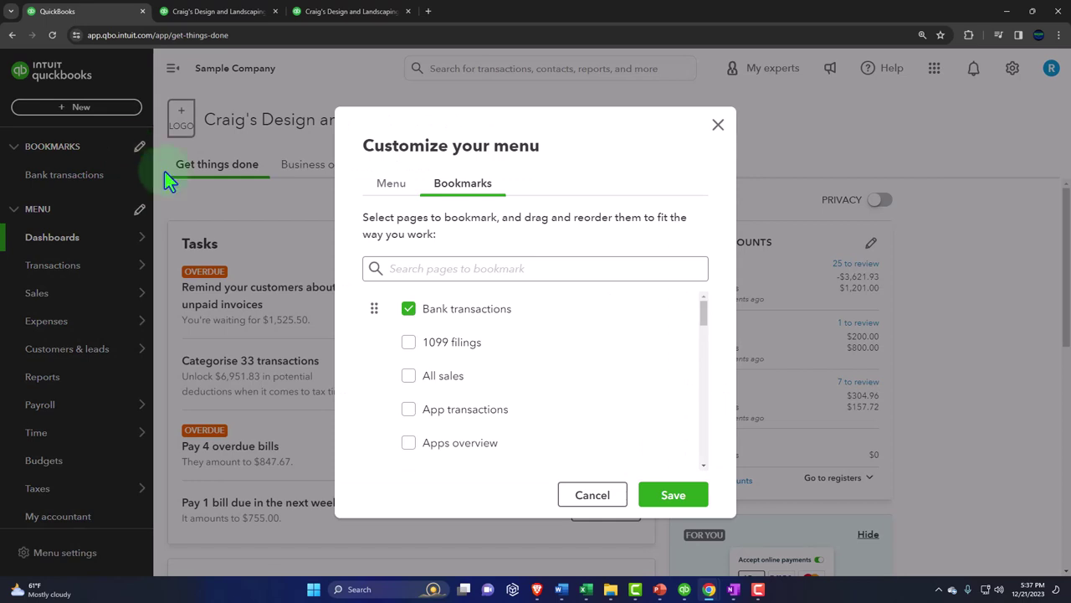
scroll(513, 366, down, 4)
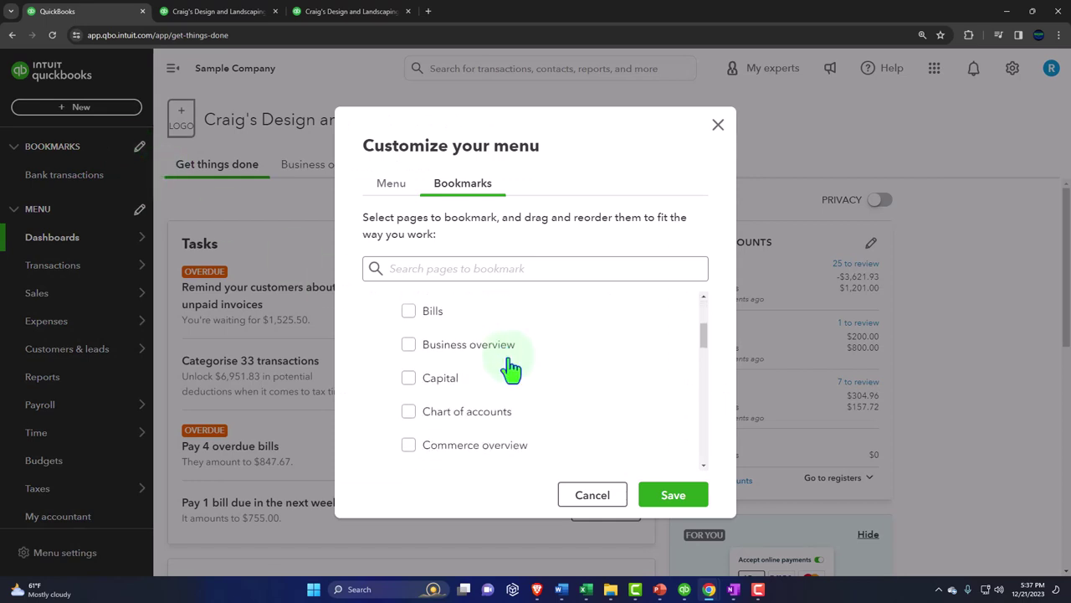
scroll(511, 369, down, 1)
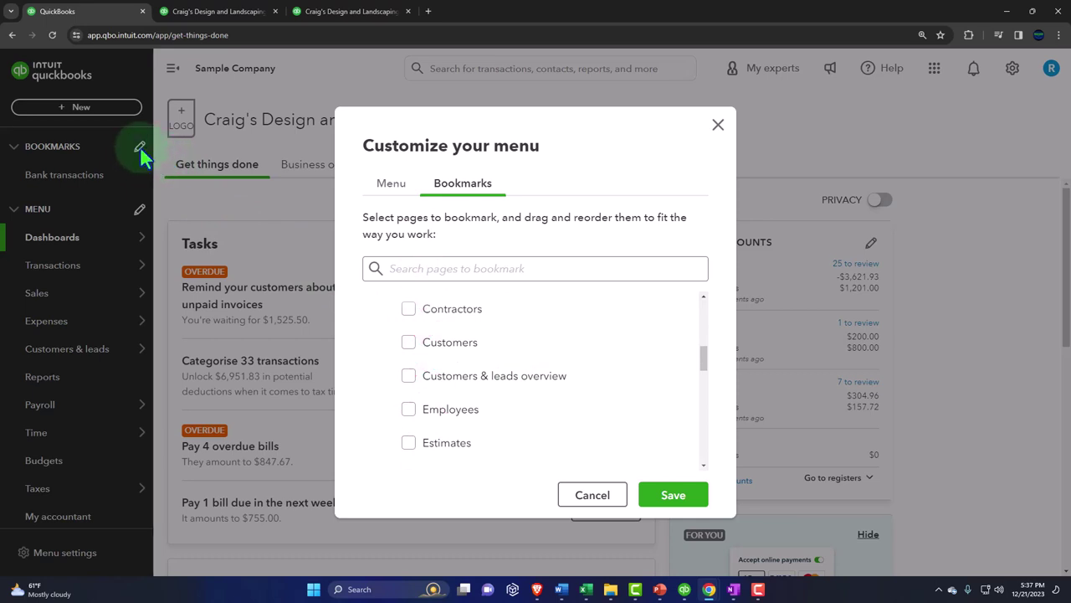
click(718, 125)
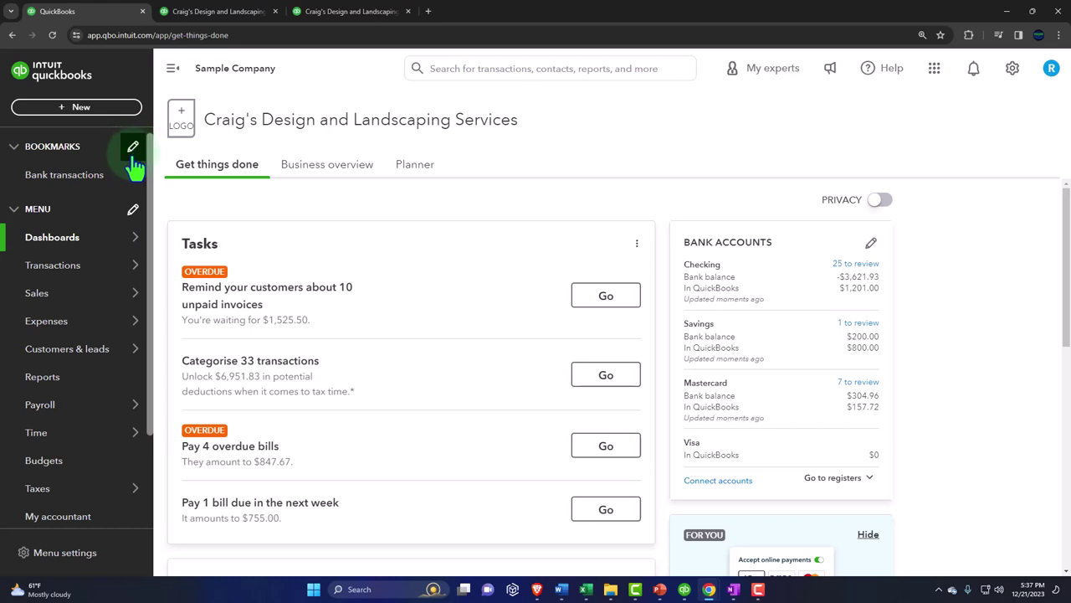
click(132, 209)
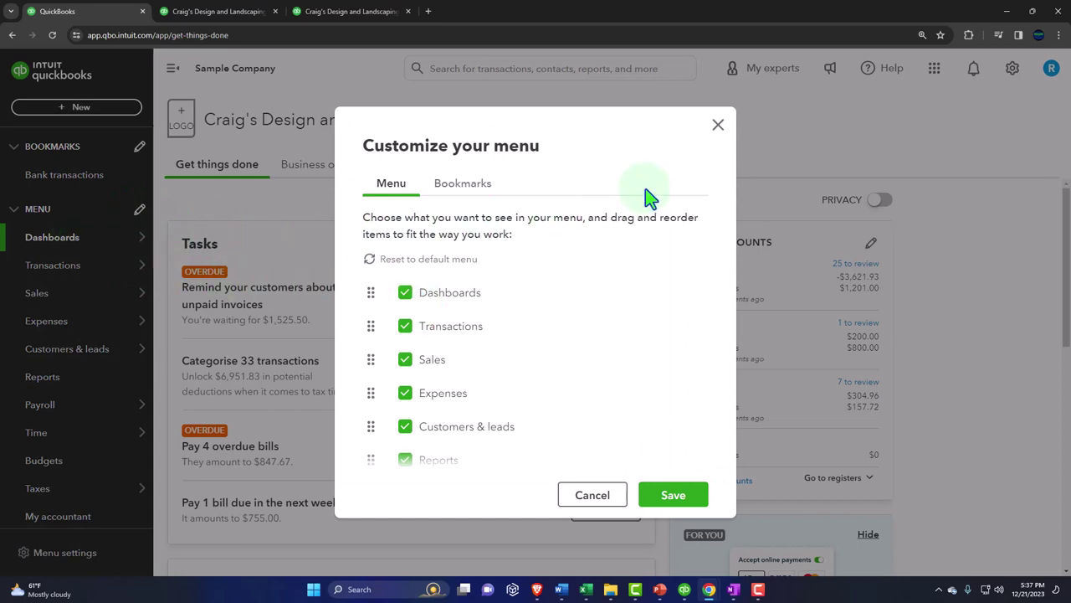
click(719, 127)
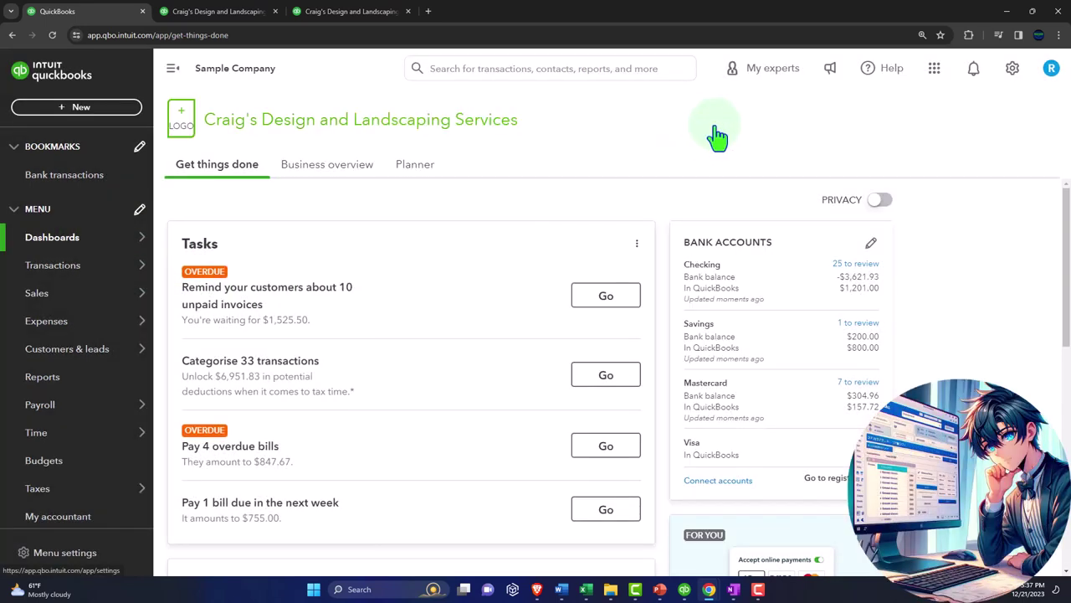
- View the pages available under Transactions in the navigation and dismiss the list
mouse_move(125, 259)
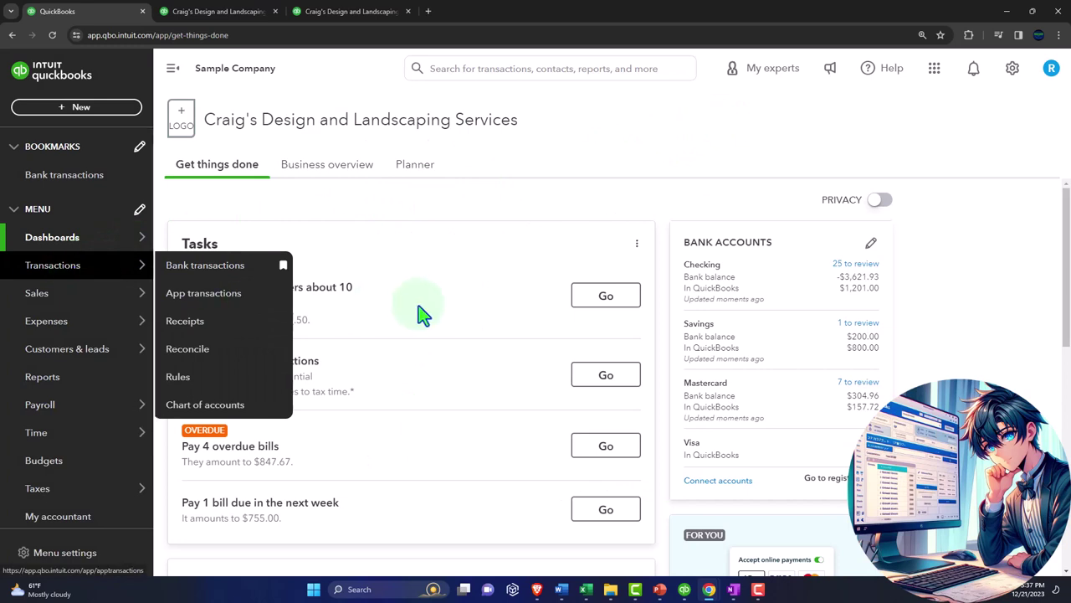
click(781, 378)
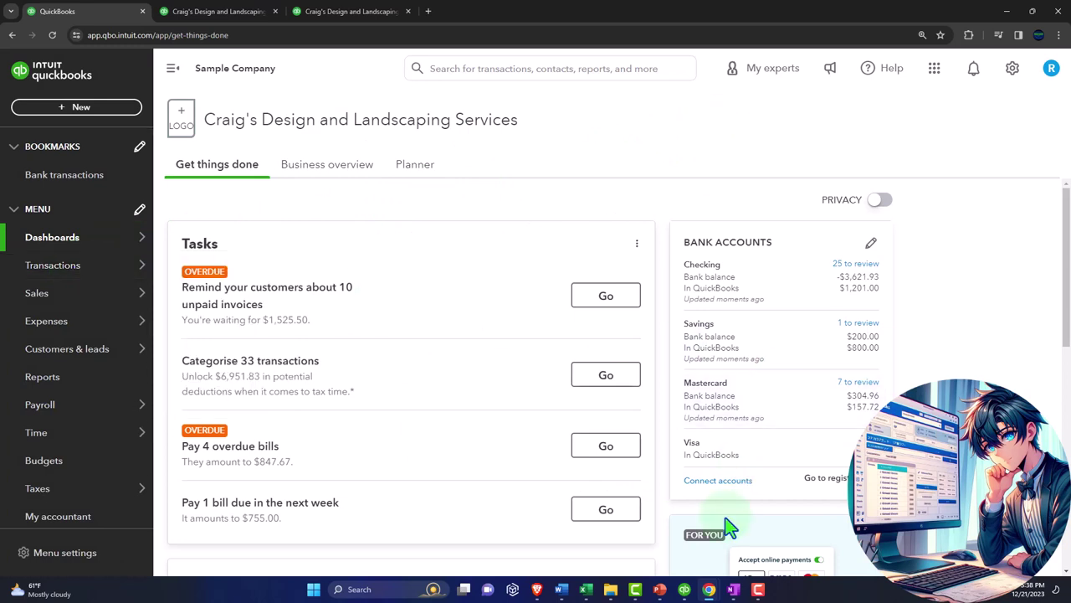
click(705, 469)
- Switch to QuickBooks Desktop and open the Customer Center
click(685, 589)
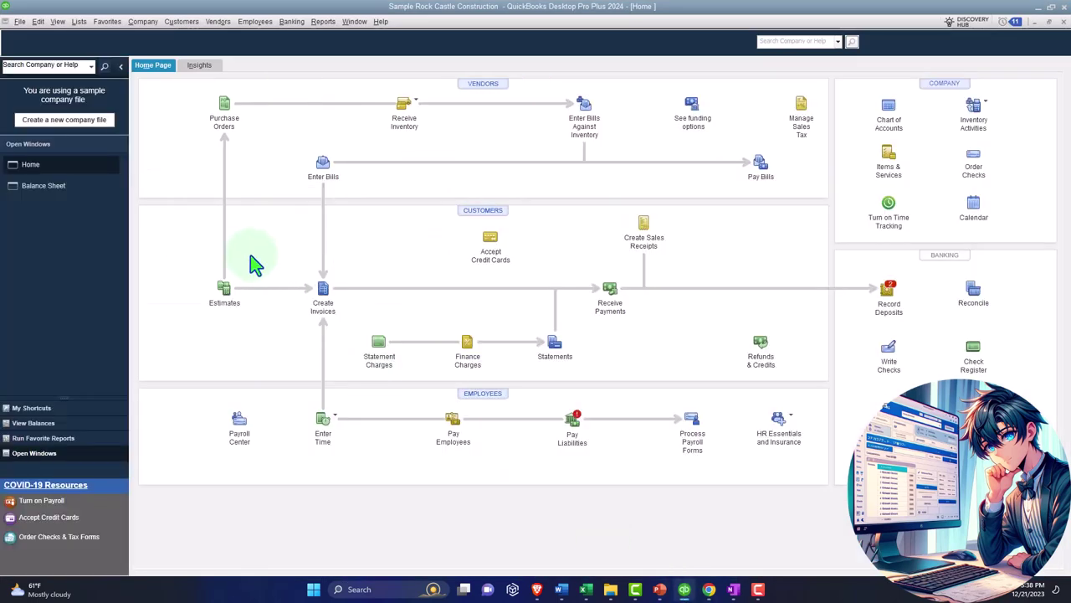
click(184, 28)
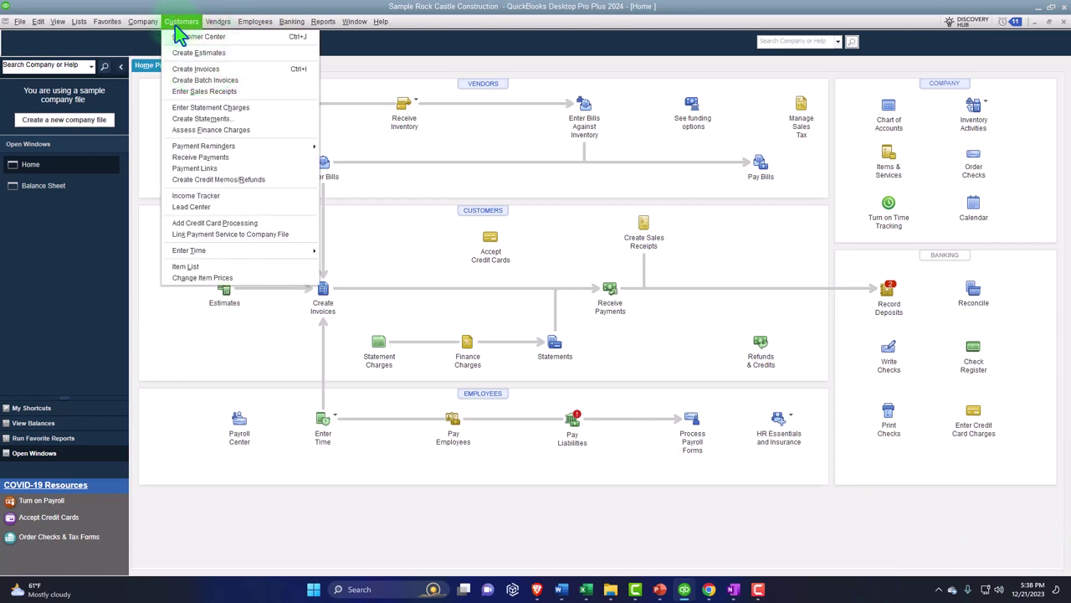
click(175, 36)
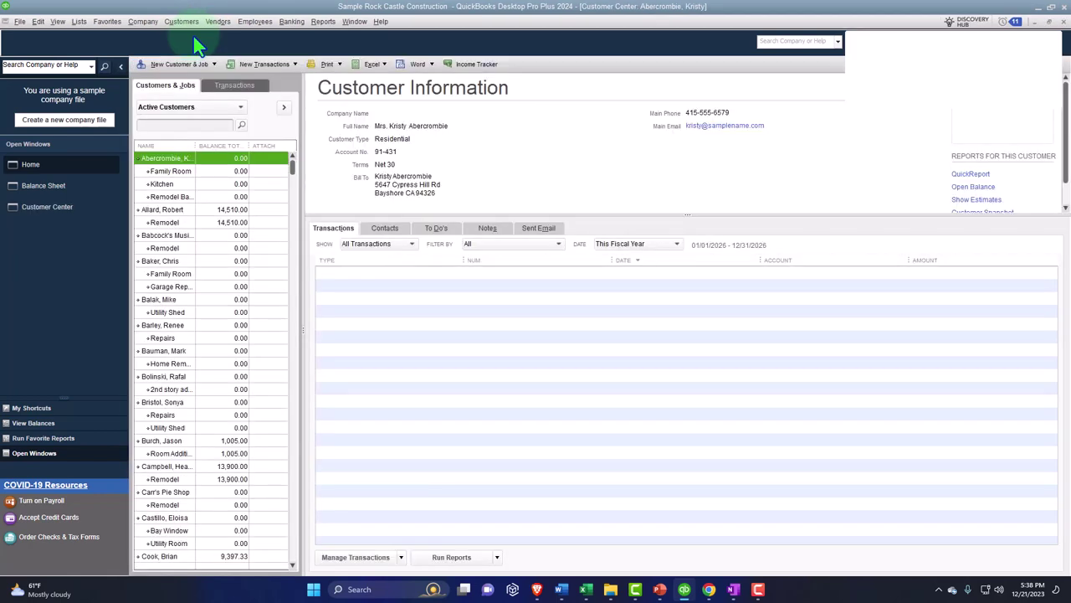
- Open the Vendor Center and the Employee Center in QuickBooks Desktop
click(216, 23)
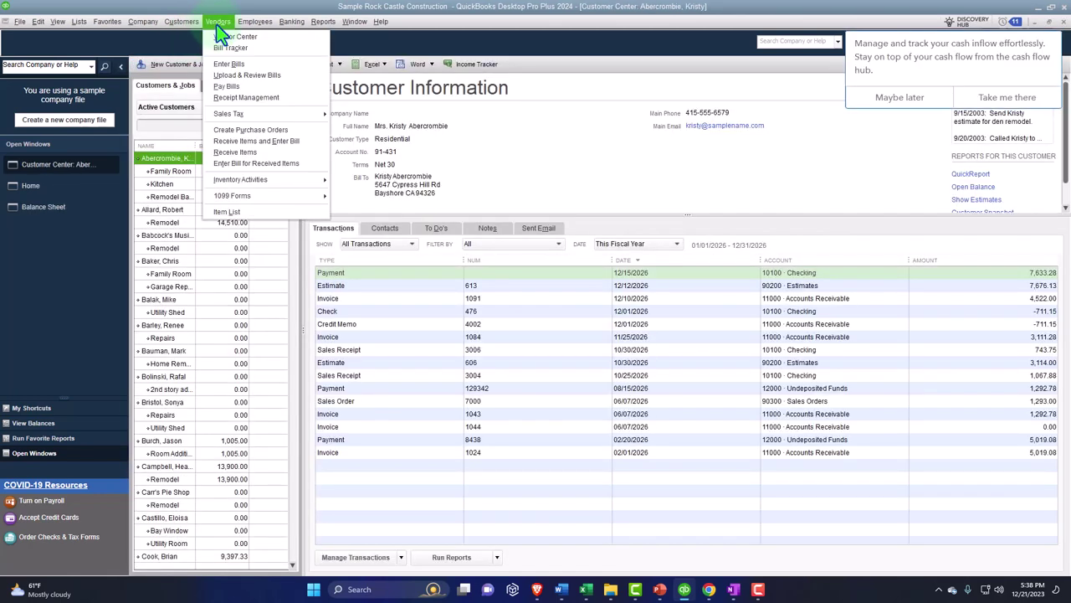
click(222, 38)
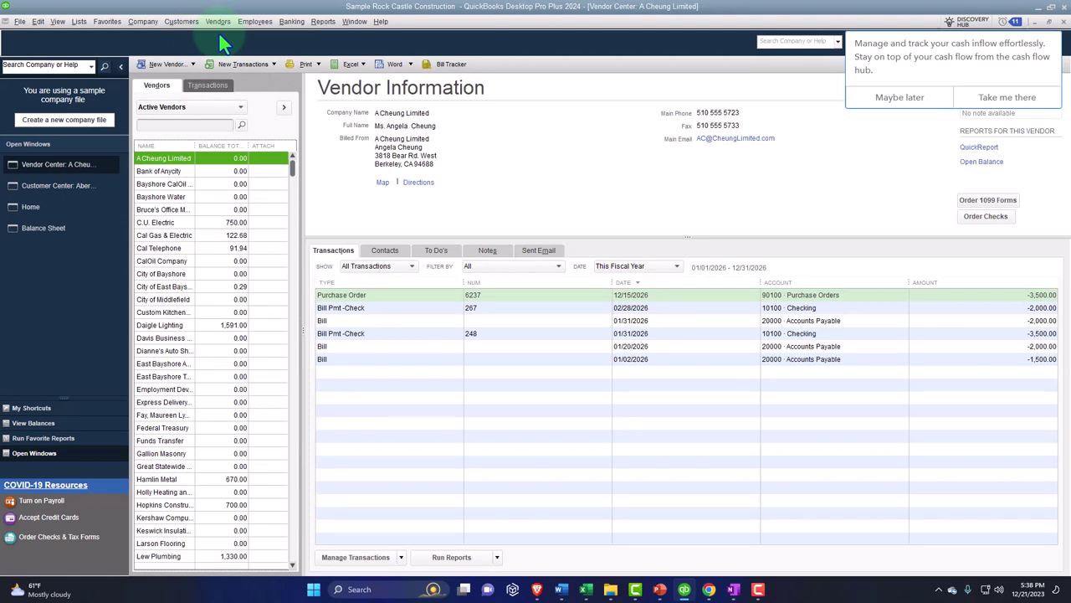
click(218, 22)
click(272, 38)
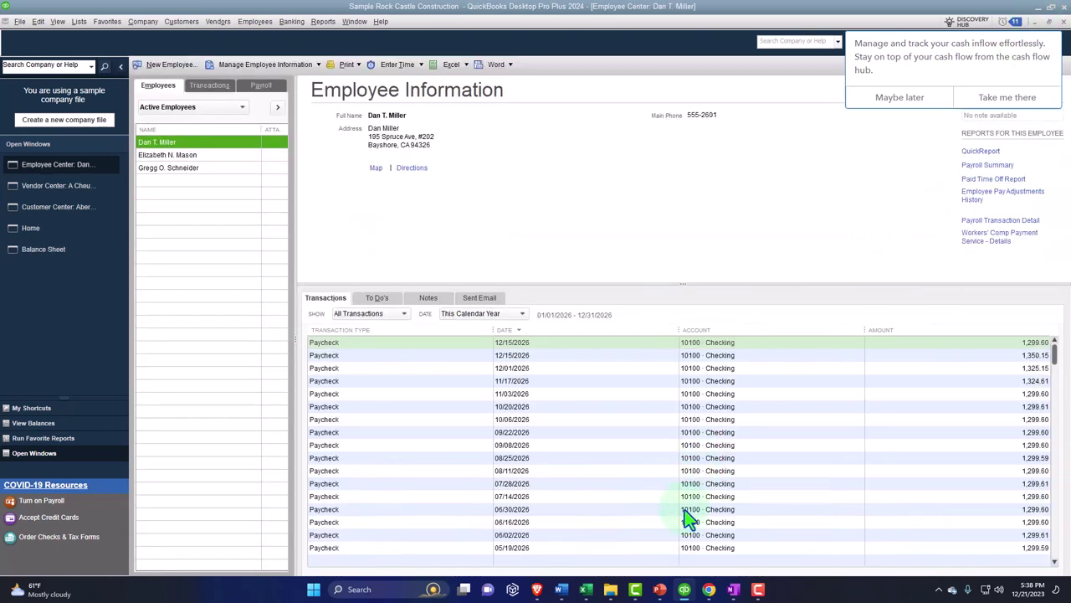
- Return to QuickBooks Online and look through the full navigation menu and the new transaction forms
click(709, 588)
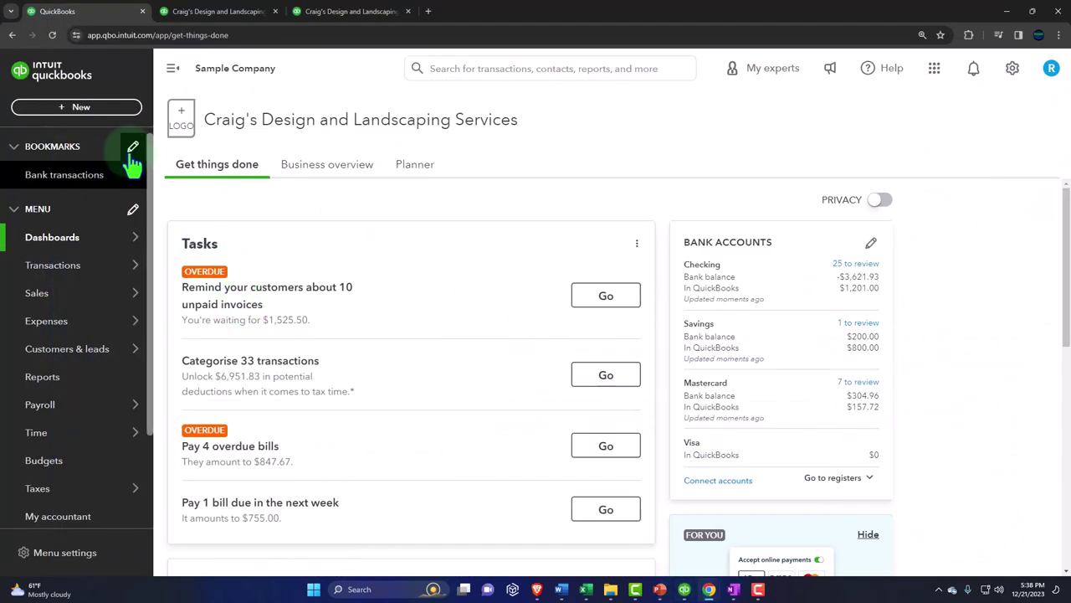
scroll(29, 394, down, 2)
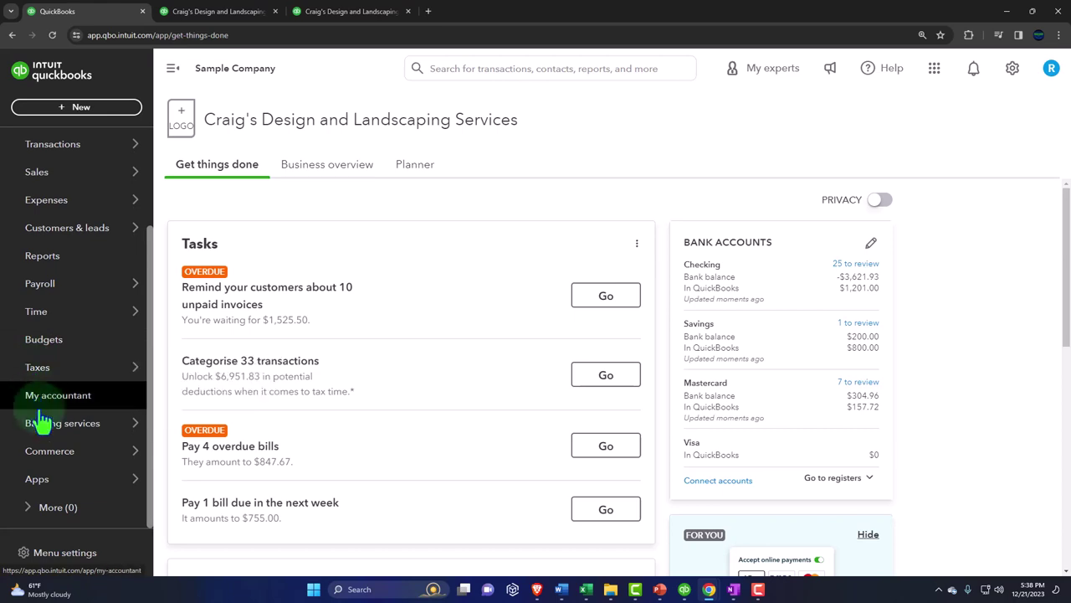
mouse_move(41, 423)
scroll(41, 422, up, 2)
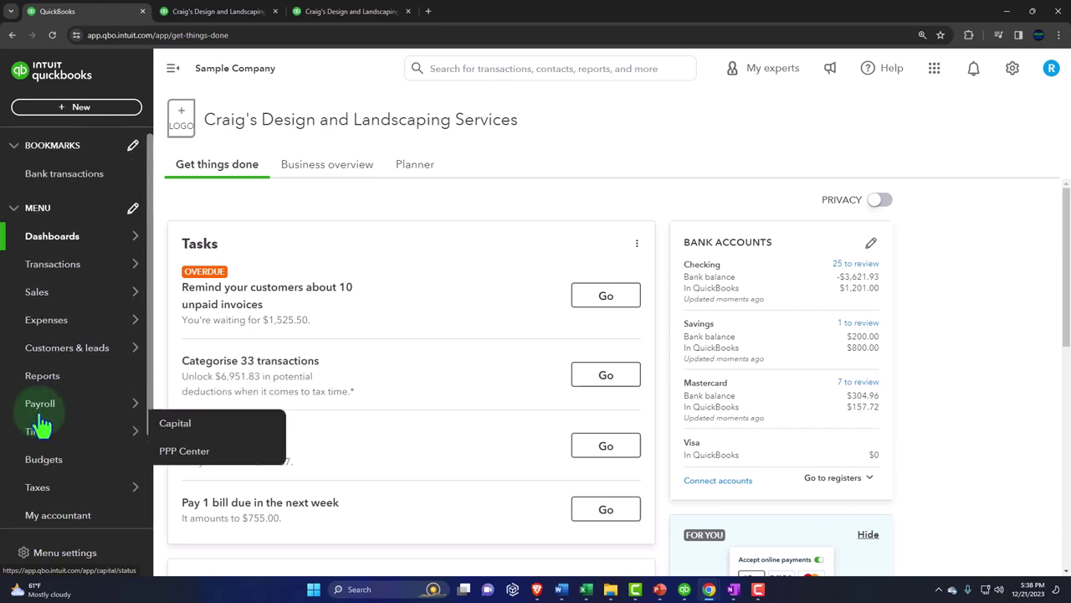
click(73, 116)
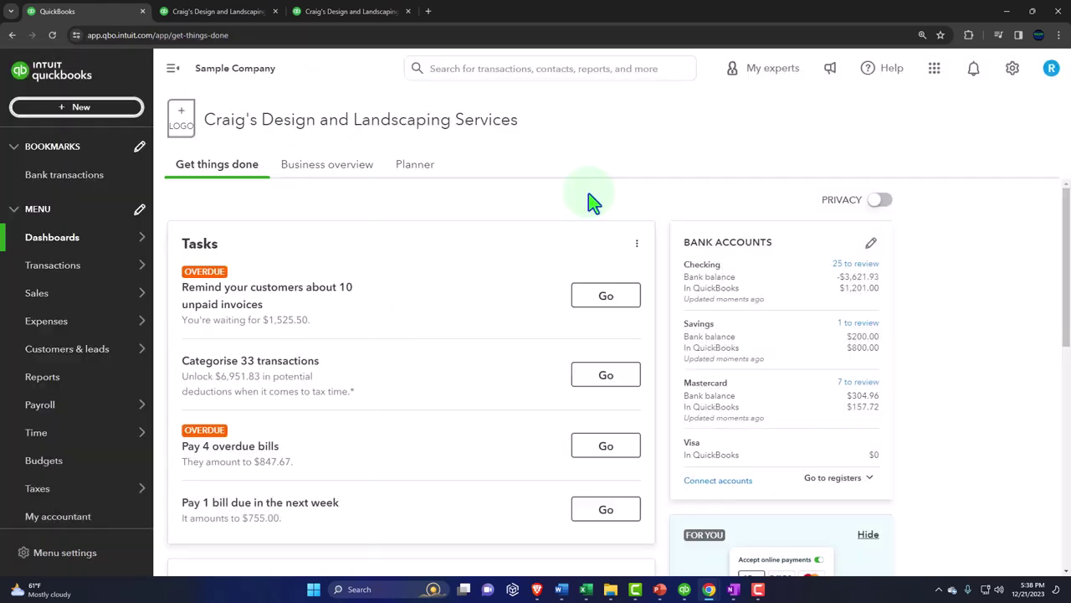
- Open the Sales section and view its Overview, All sales and Invoices pages
mouse_move(44, 329)
mouse_move(34, 306)
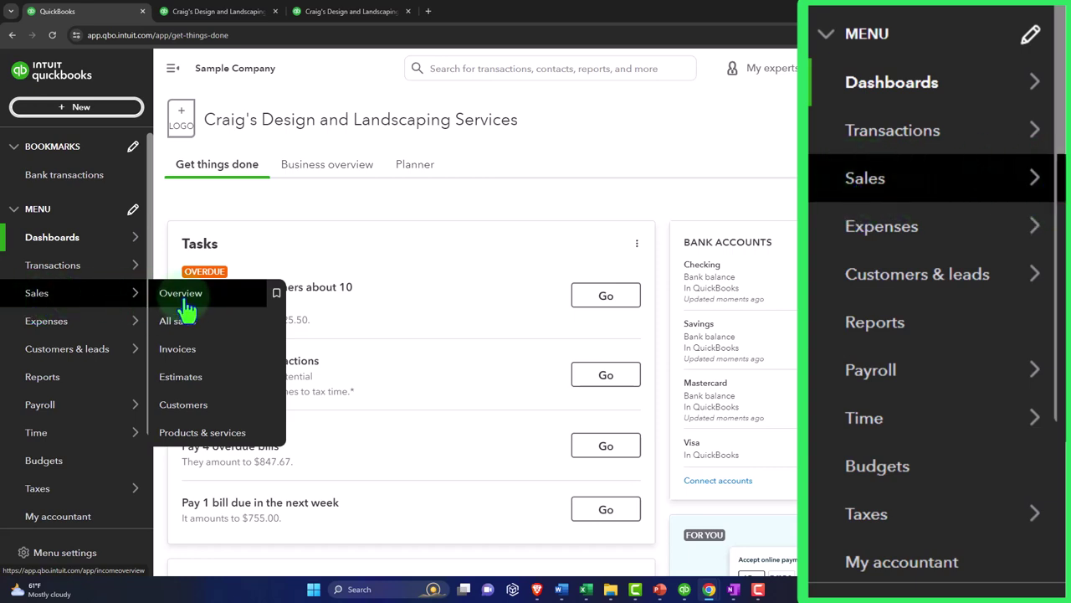
click(42, 301)
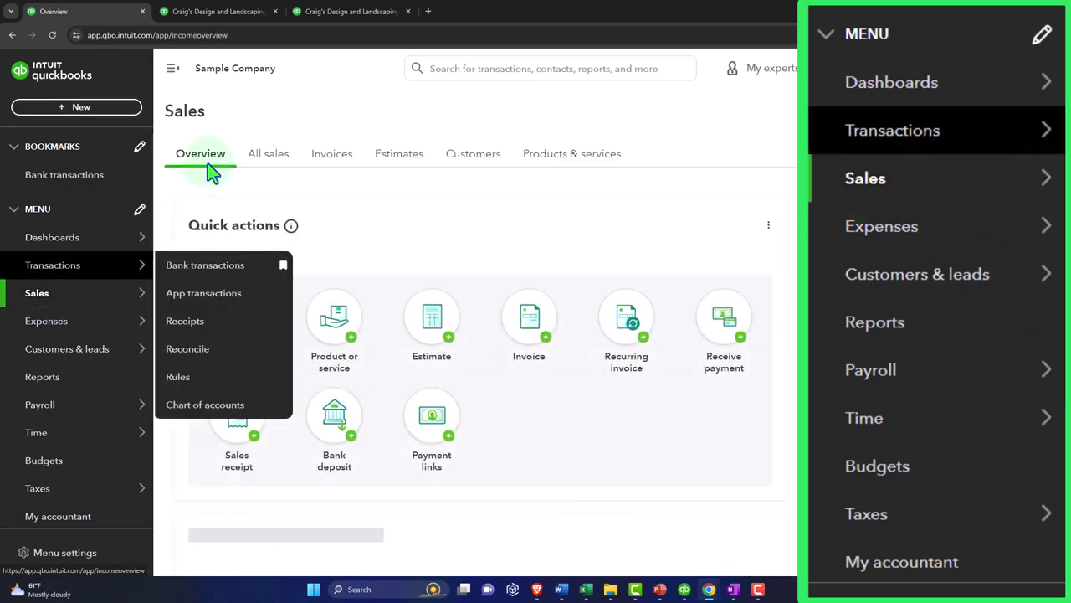
click(565, 167)
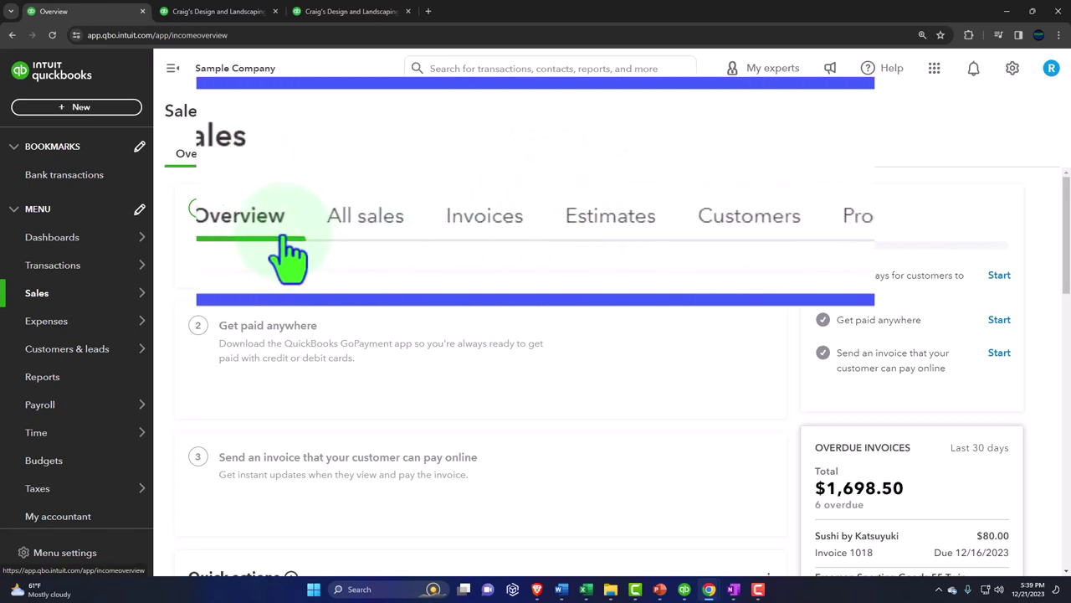
click(358, 235)
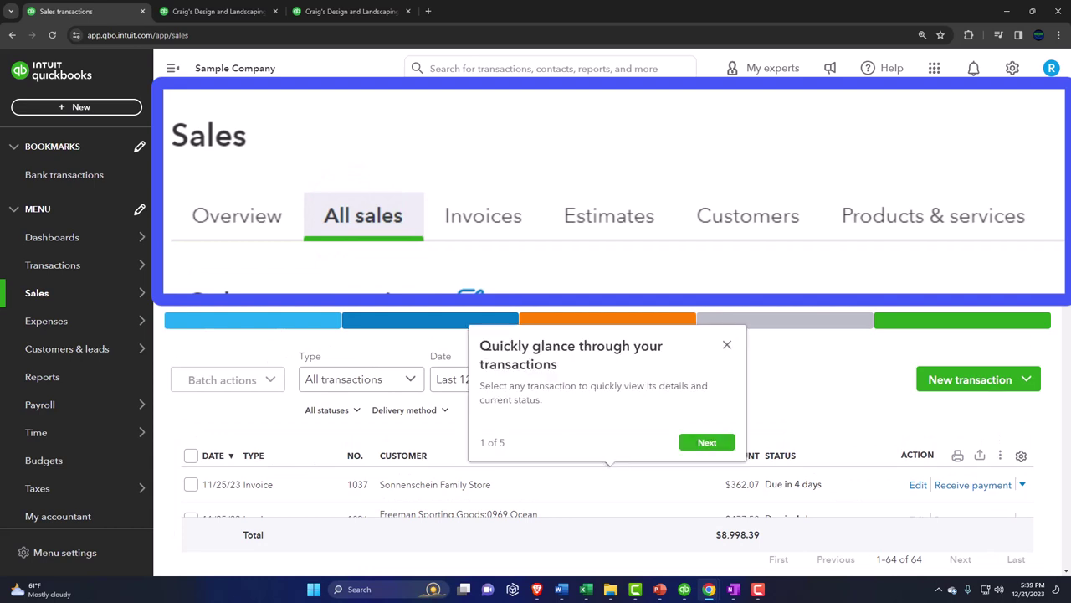
click(481, 219)
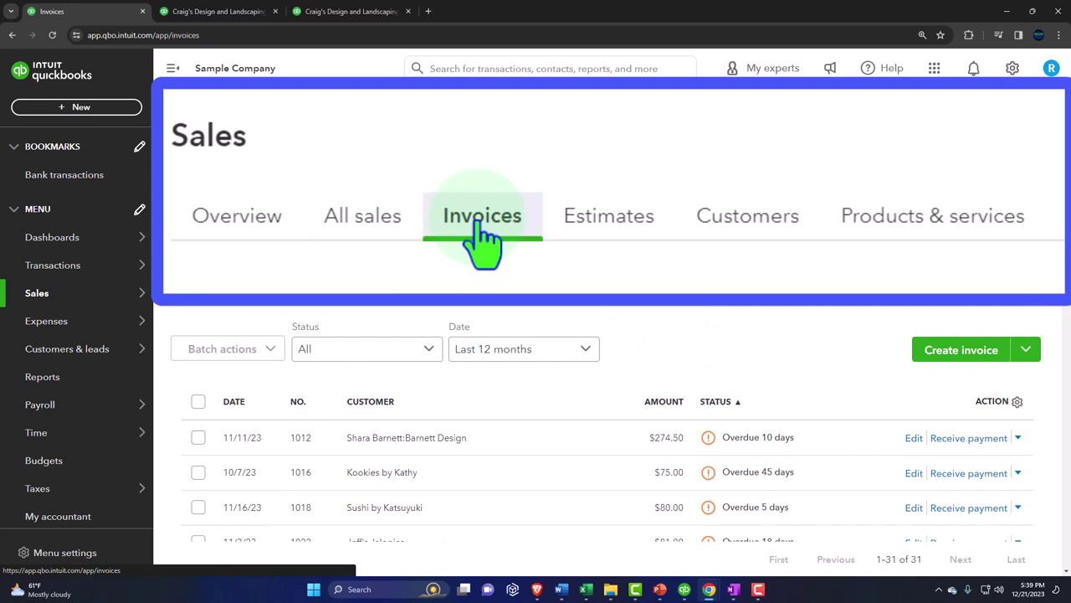
- Show and close the additional Create invoice options and the list of new transaction forms
click(1028, 351)
click(1028, 351)
click(109, 117)
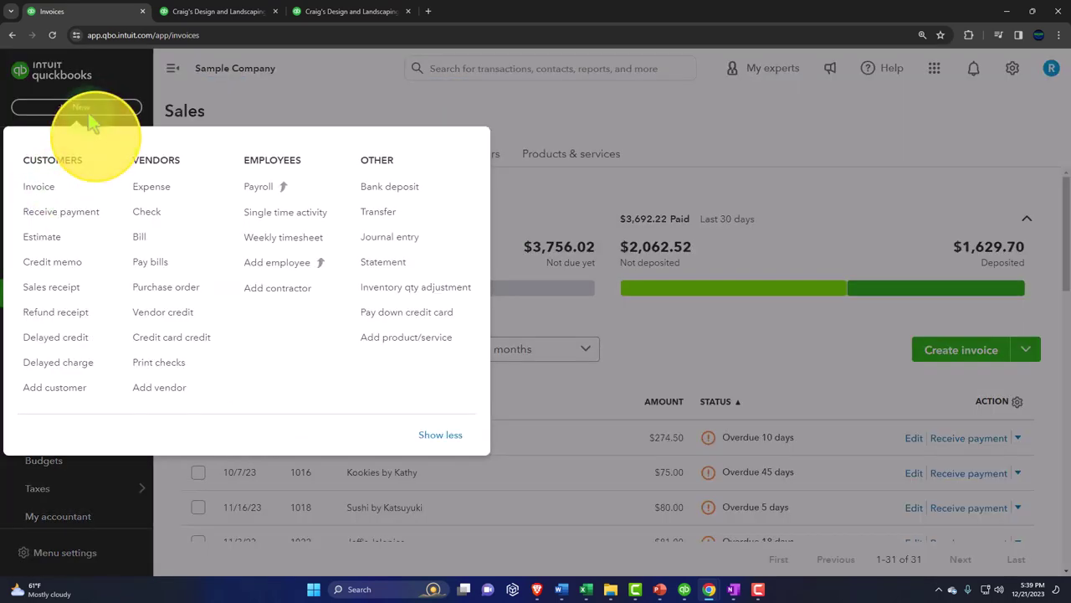
click(90, 117)
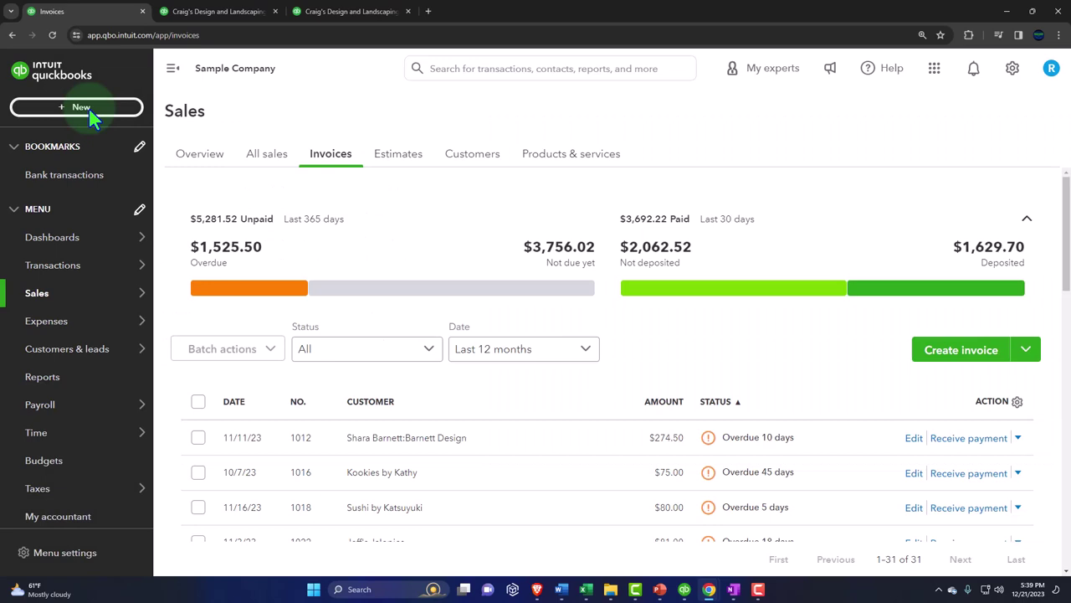
- View the Estimates and Customers pages of the Sales section
click(411, 158)
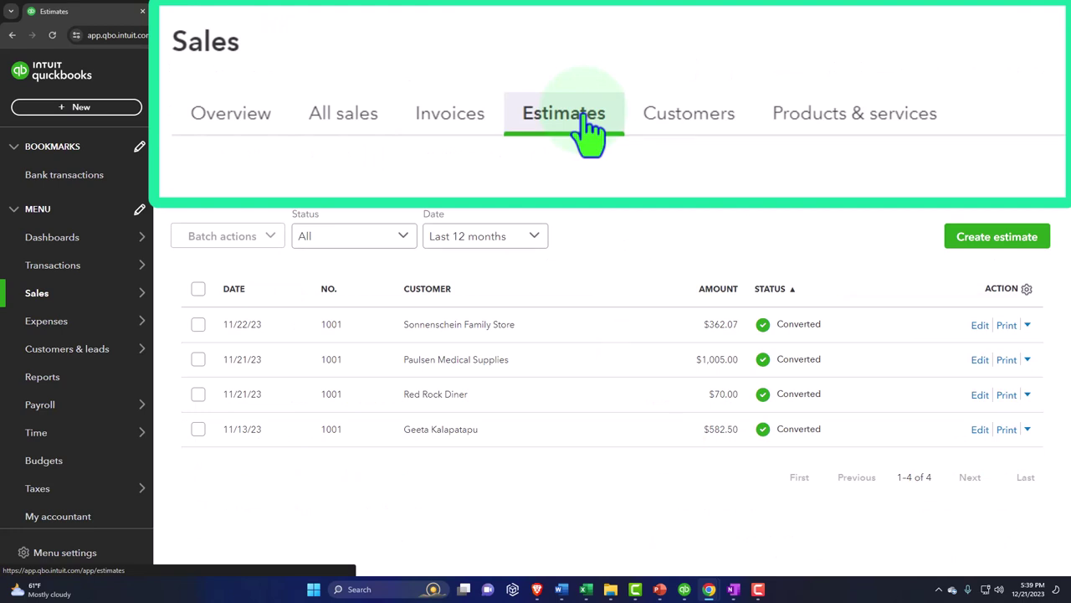
click(712, 132)
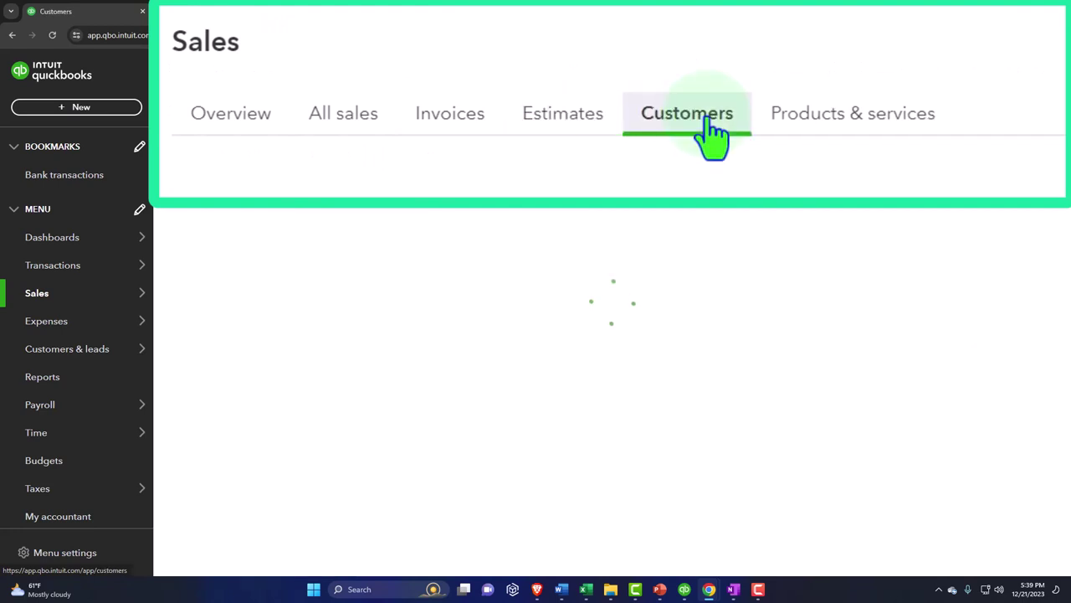
- Look through the Customers list and the Products & services list in the Sales section
scroll(416, 306, down, 2)
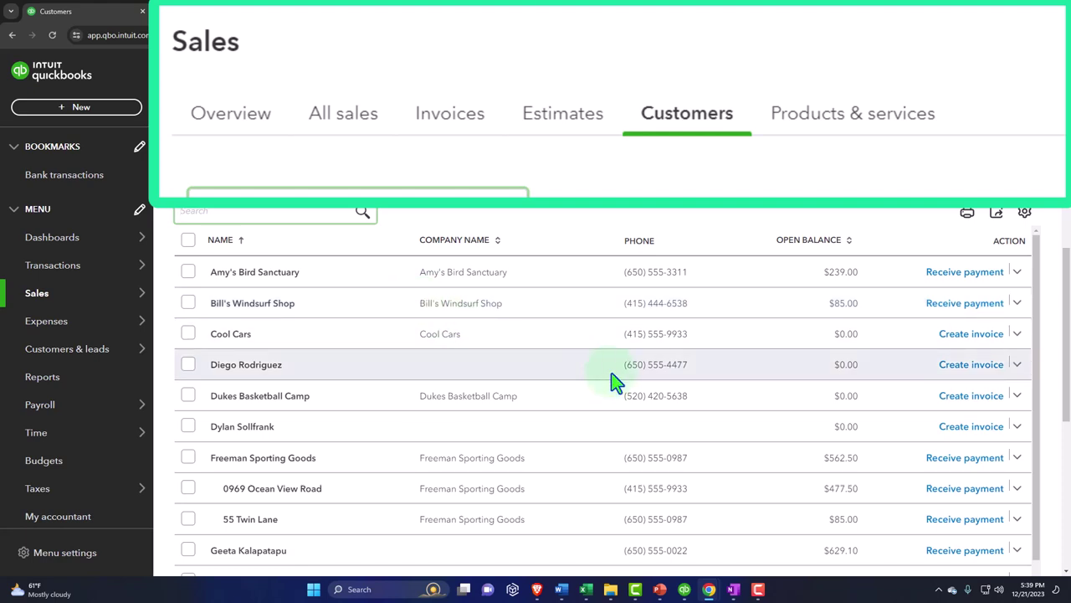
click(848, 125)
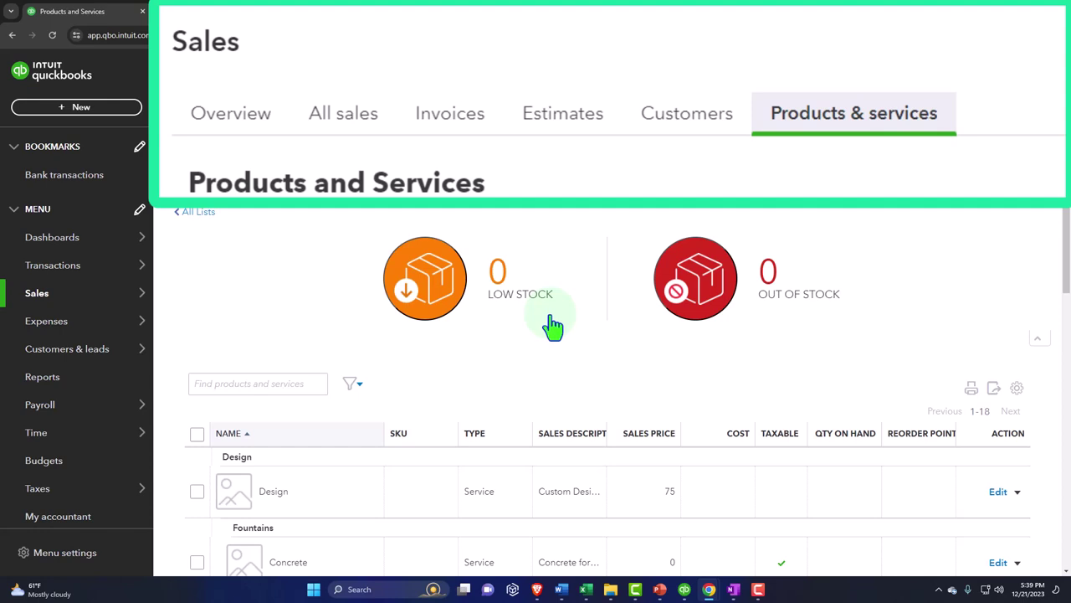
scroll(552, 326, down, 5)
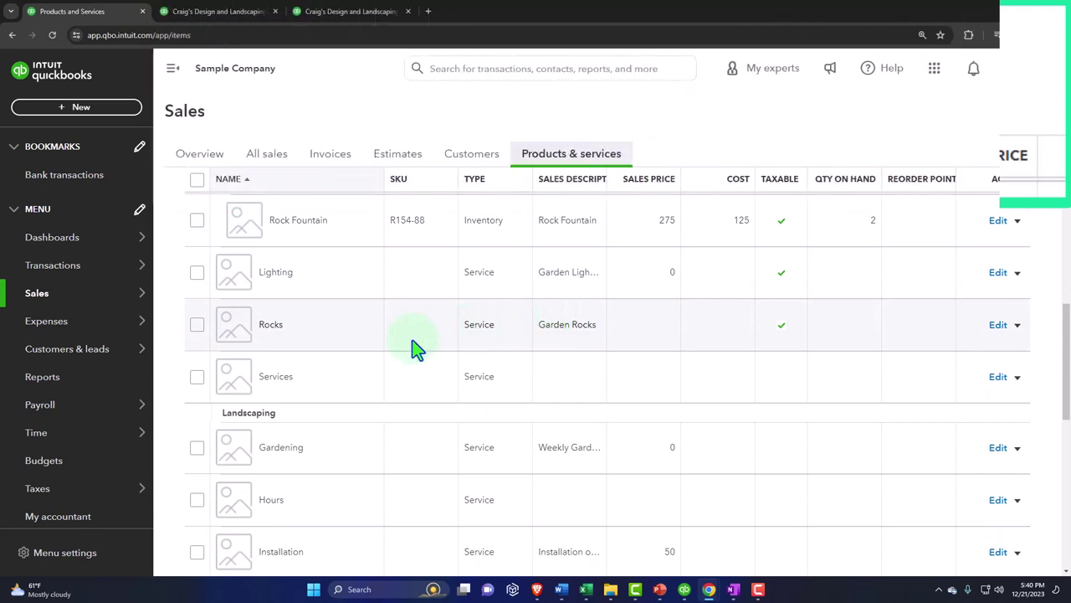
- Open the Expenses section and review the vendor forms in the list of new transaction forms
click(50, 331)
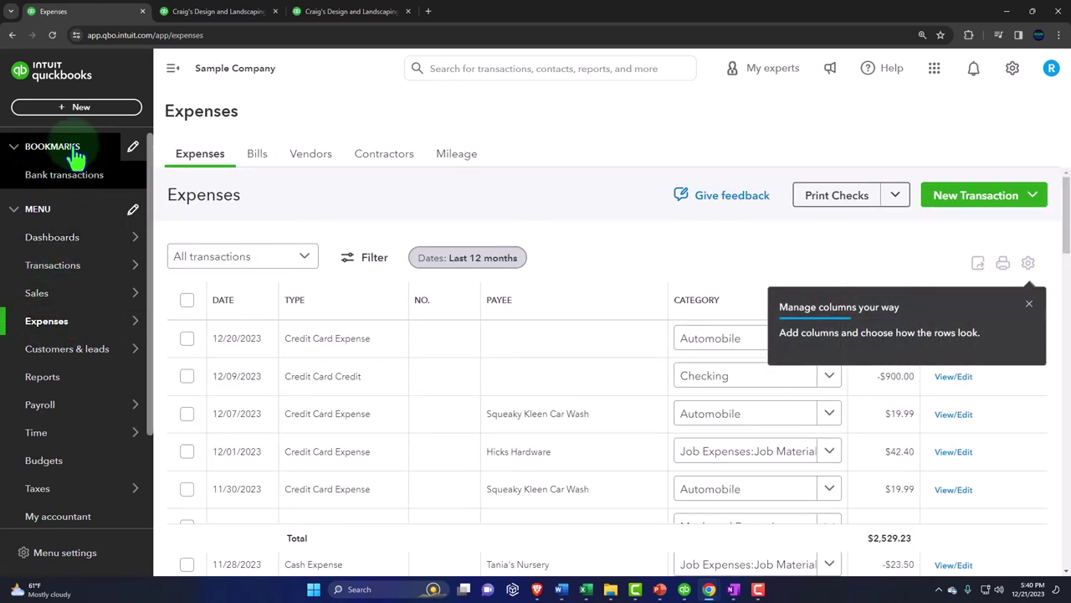
click(77, 117)
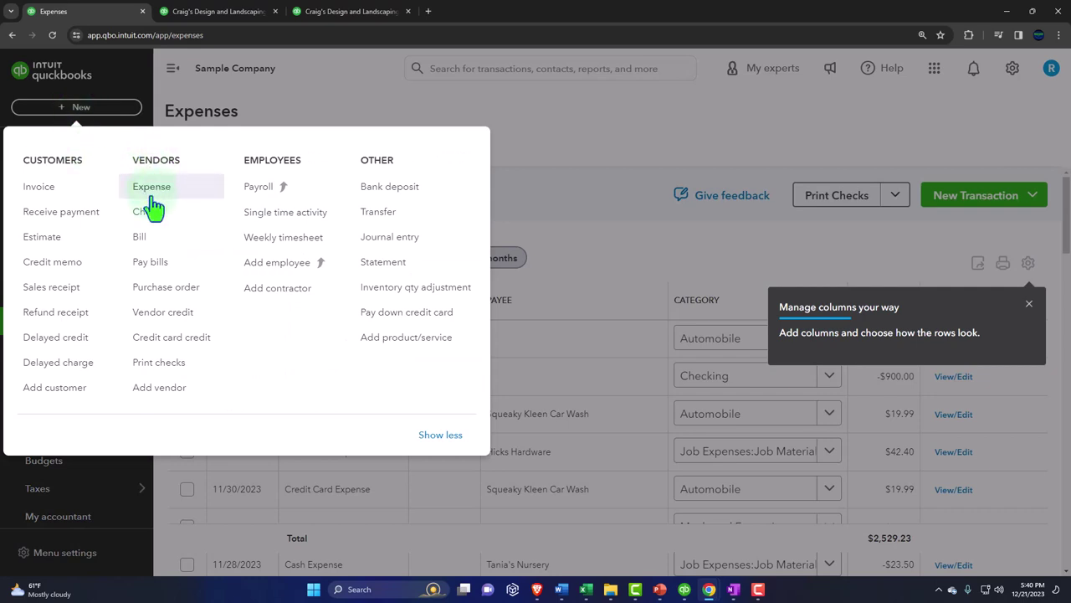
click(328, 117)
mouse_move(50, 326)
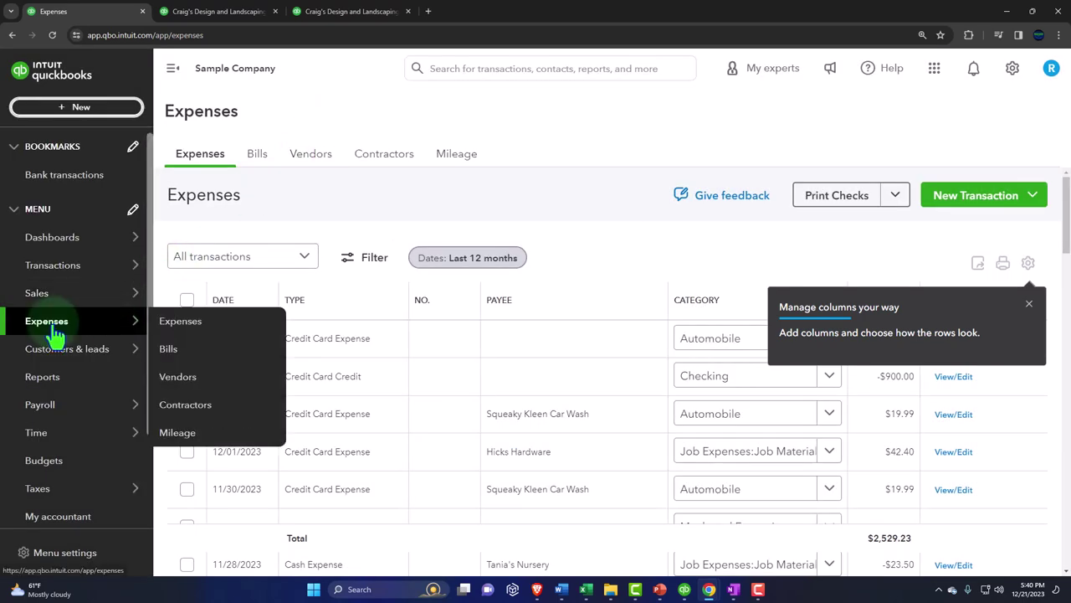
- Dismiss the tip about managing columns on the Expenses page and open the Bills page
click(203, 165)
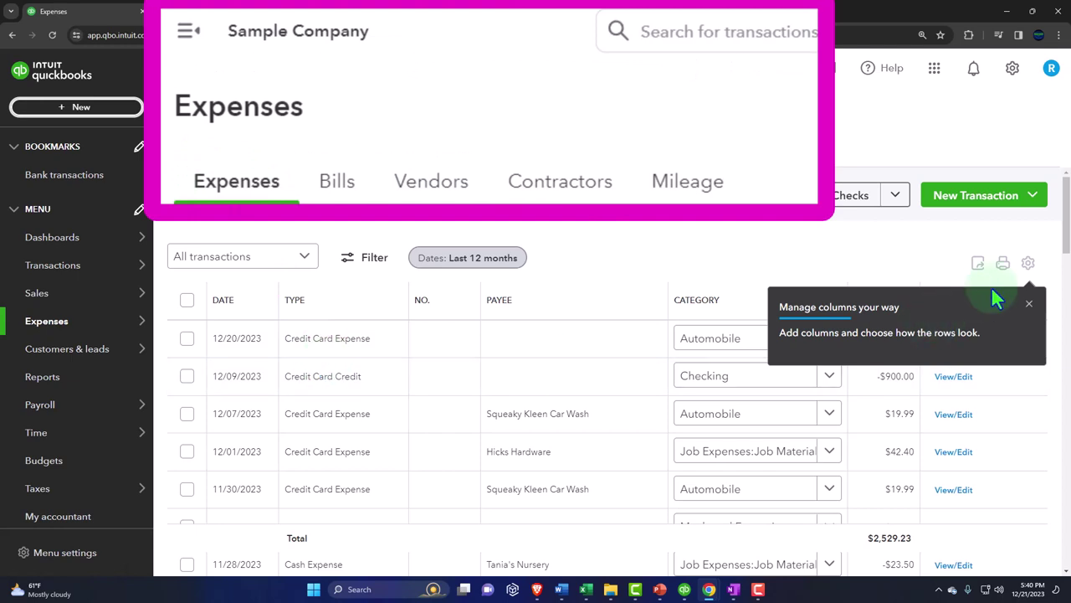
click(1029, 304)
click(343, 196)
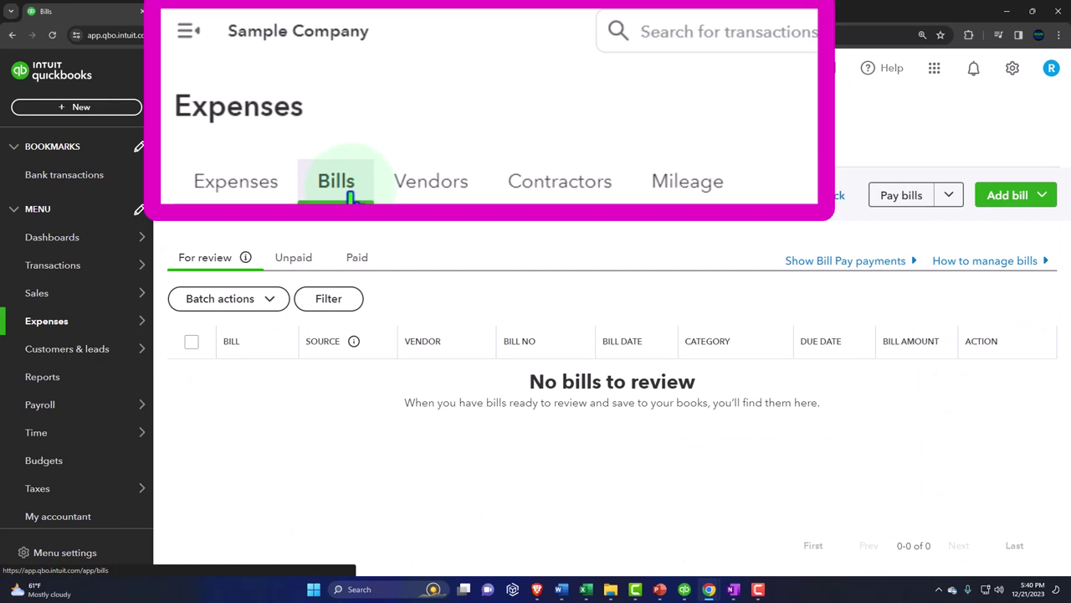
- View the Vendors, Contractors and Mileage pages of the Expenses section and return to its Expenses page
click(431, 191)
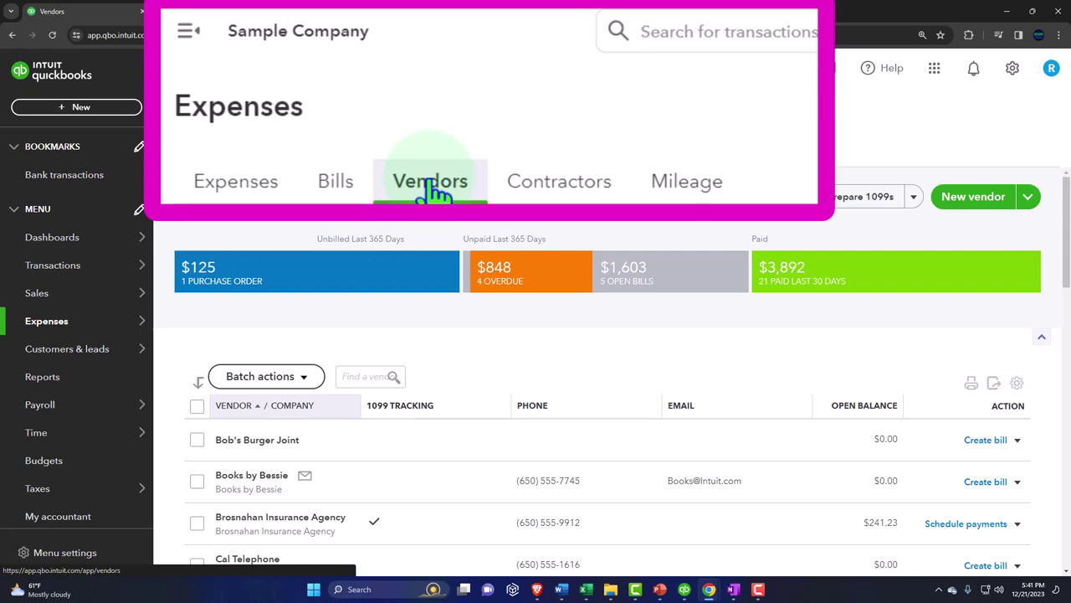
scroll(401, 371, down, 4)
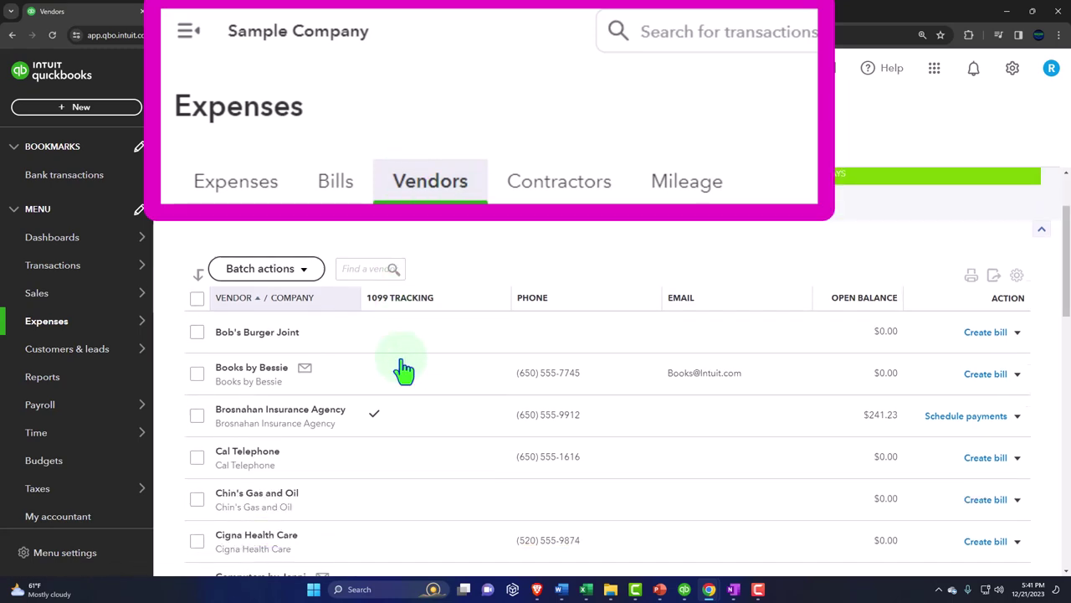
scroll(405, 368, up, 4)
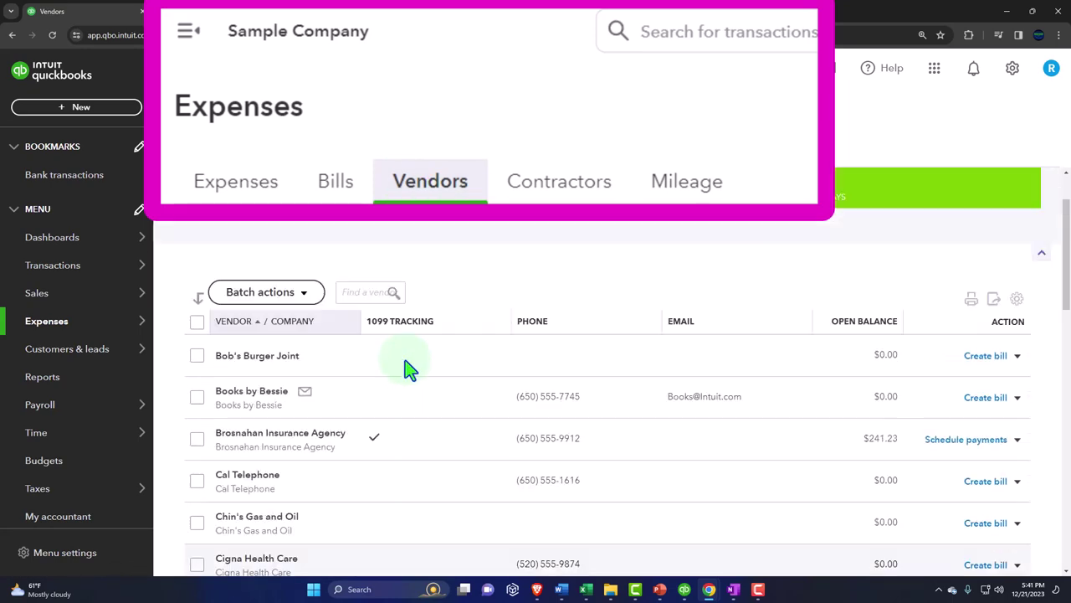
click(542, 189)
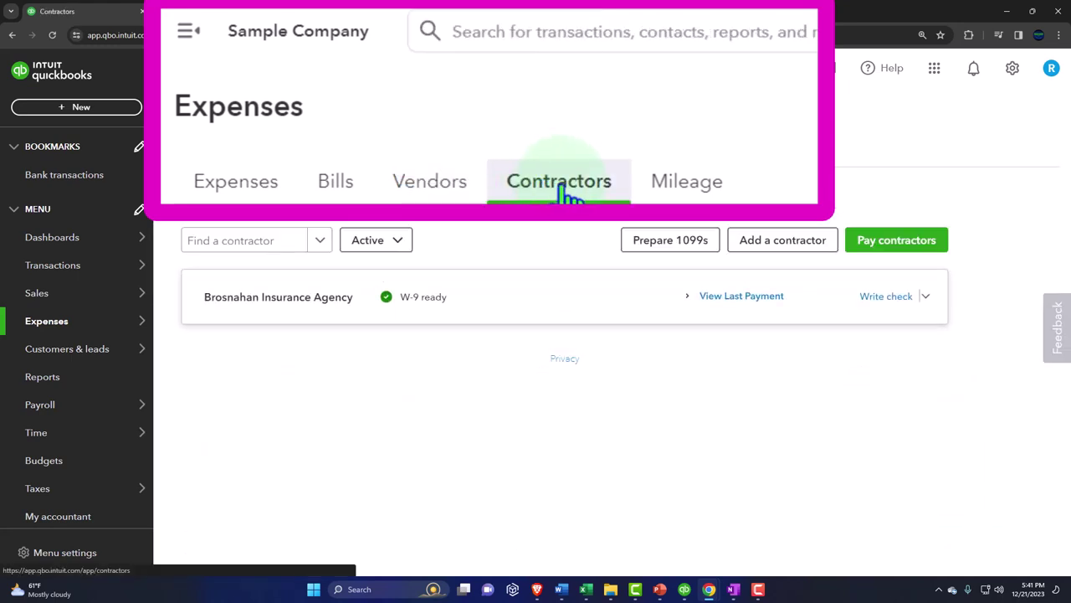
click(679, 200)
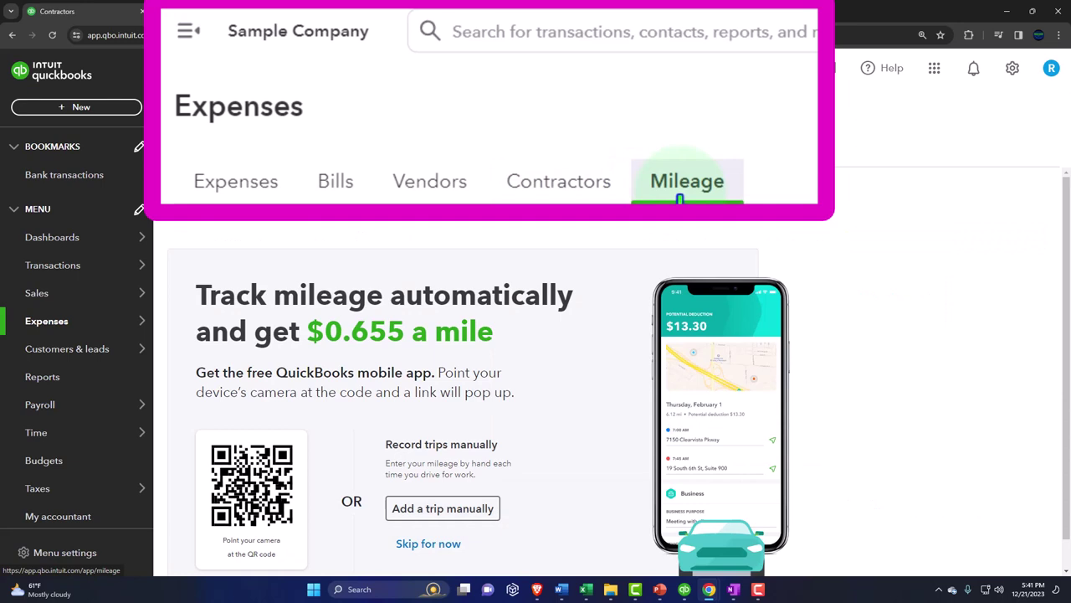
click(233, 161)
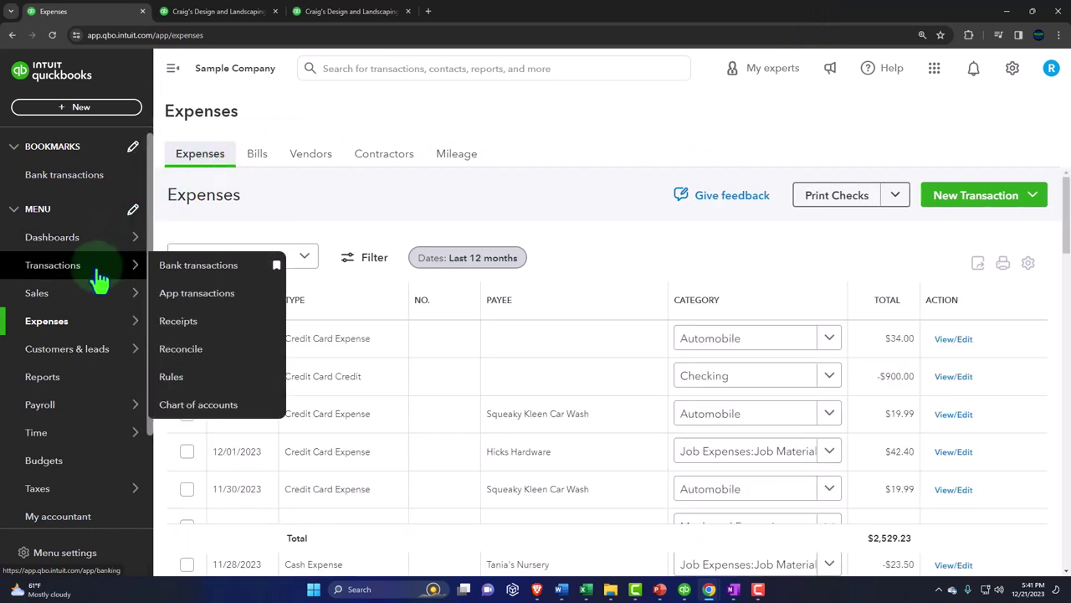
- Show and close the list of new transaction forms from the Expenses page
mouse_move(78, 293)
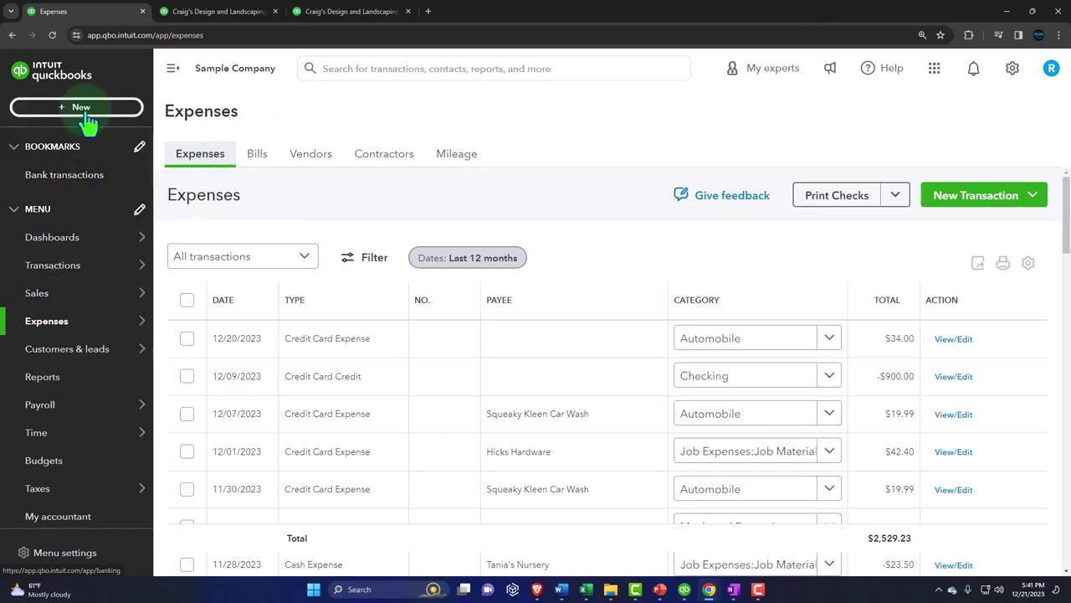
click(84, 109)
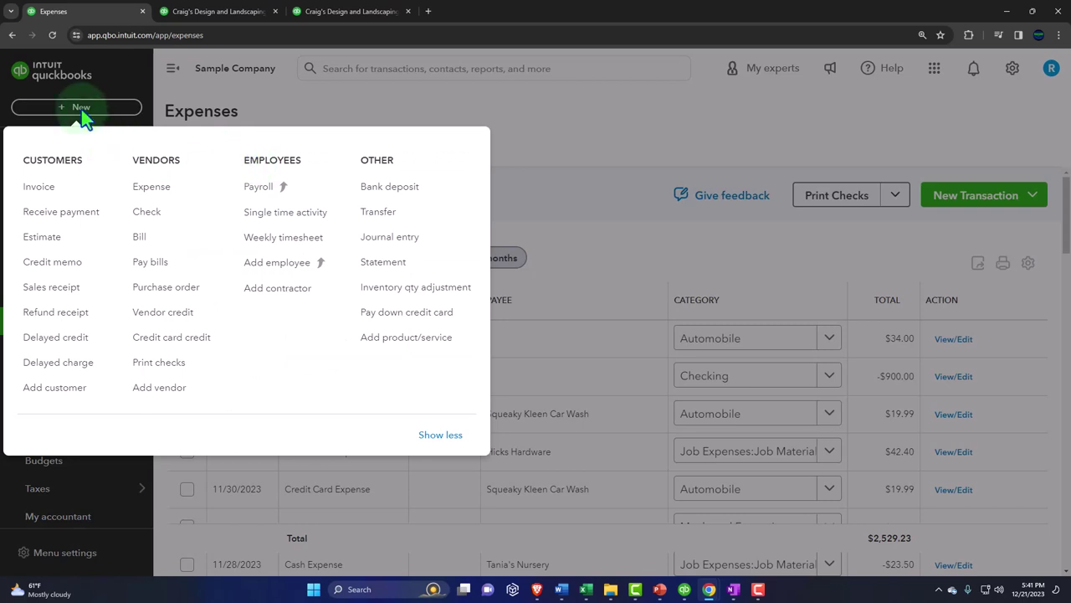
click(126, 149)
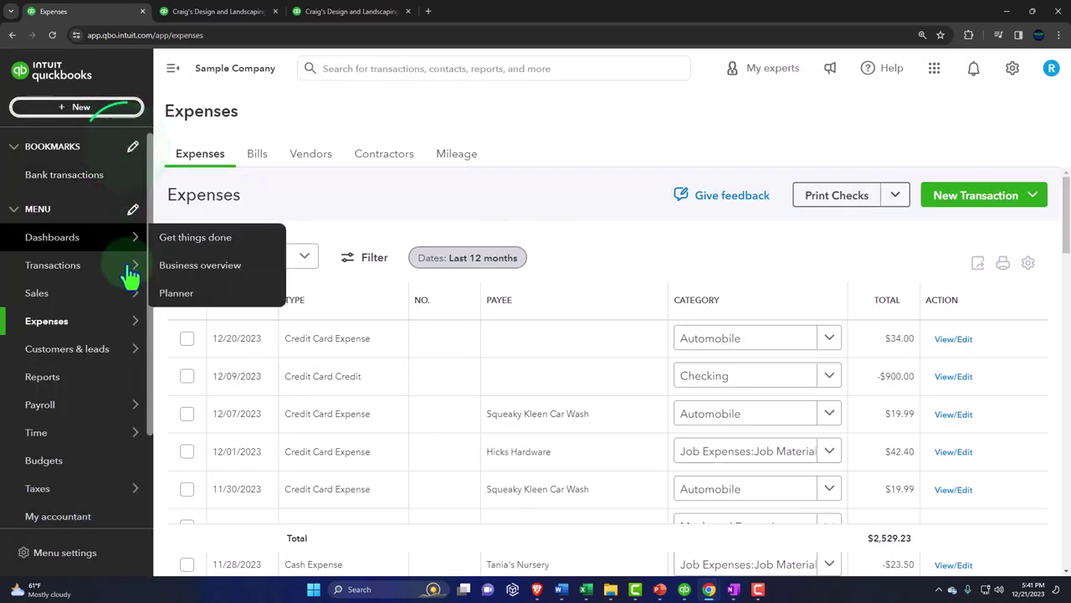
- Open the Payroll section, view its Employees, Contractors and Workers' comp pages, and return to Employees
click(53, 418)
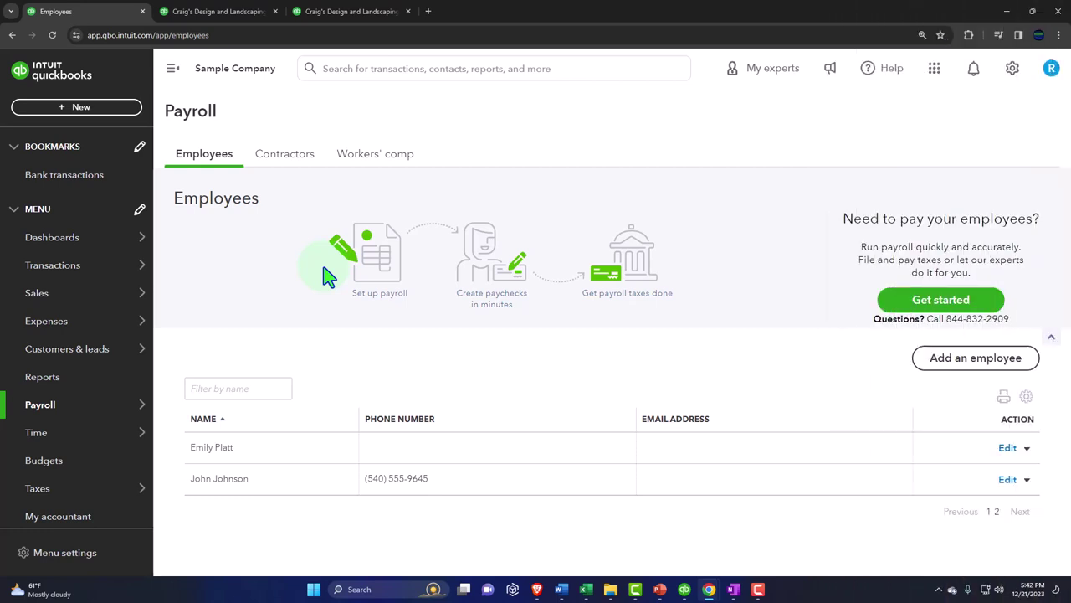
click(288, 166)
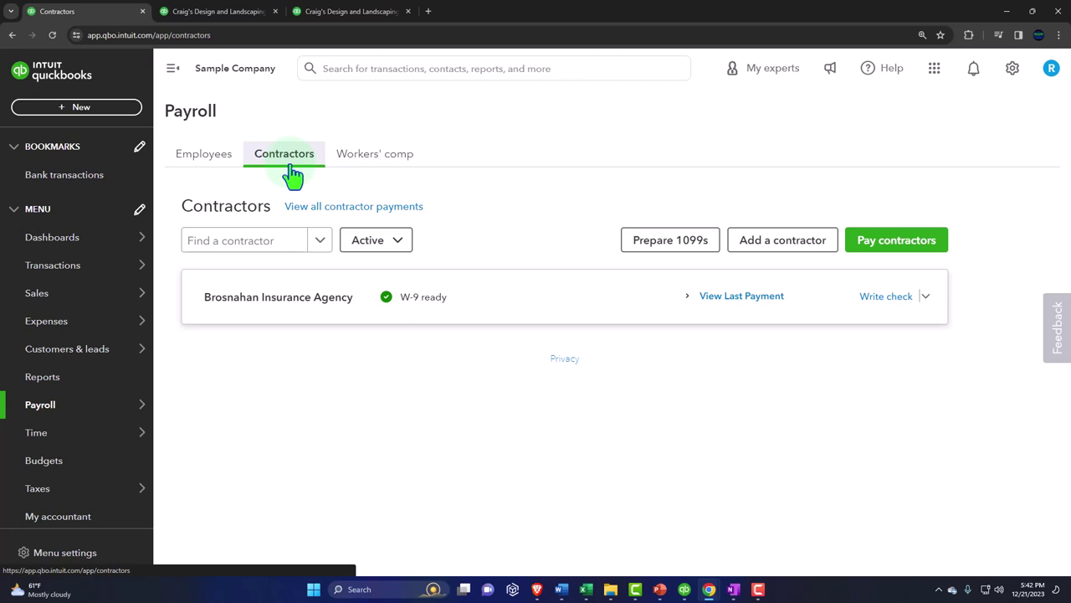
click(367, 172)
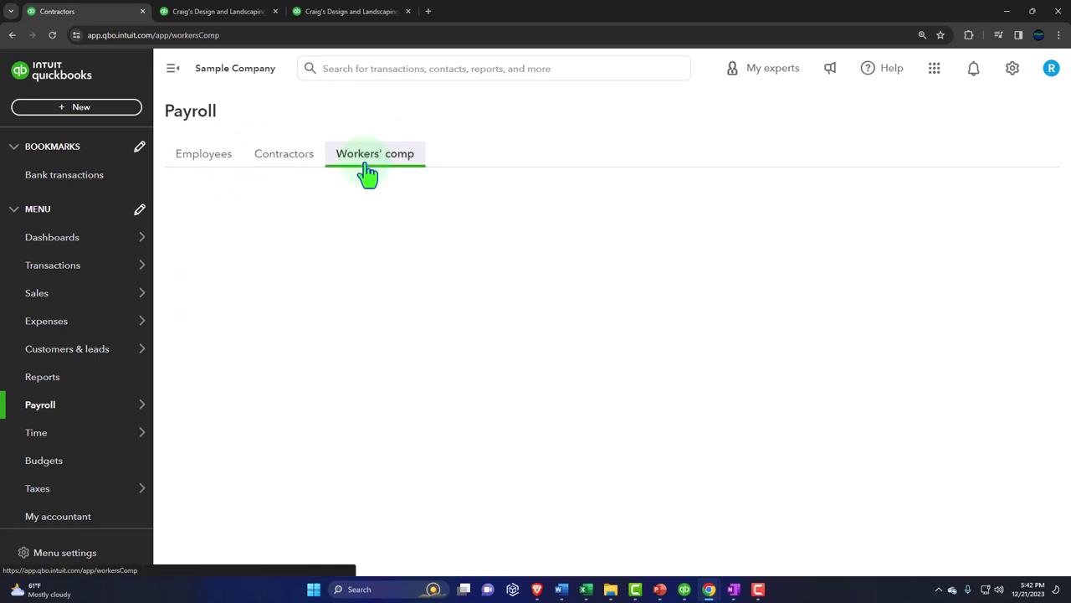
click(221, 166)
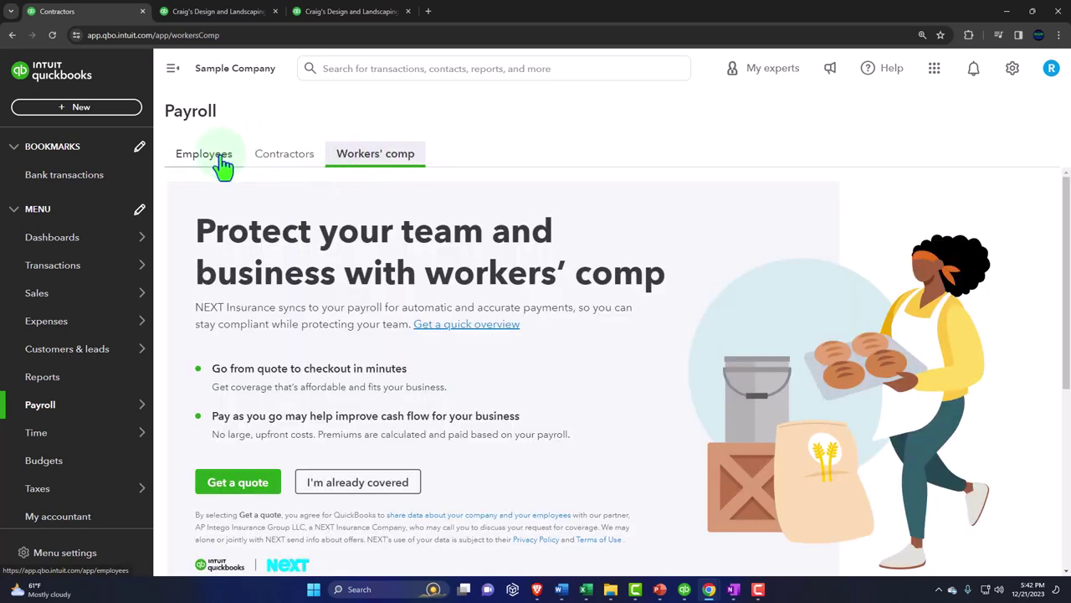
- Review the employee forms in the list of new transaction forms and close the list
click(79, 109)
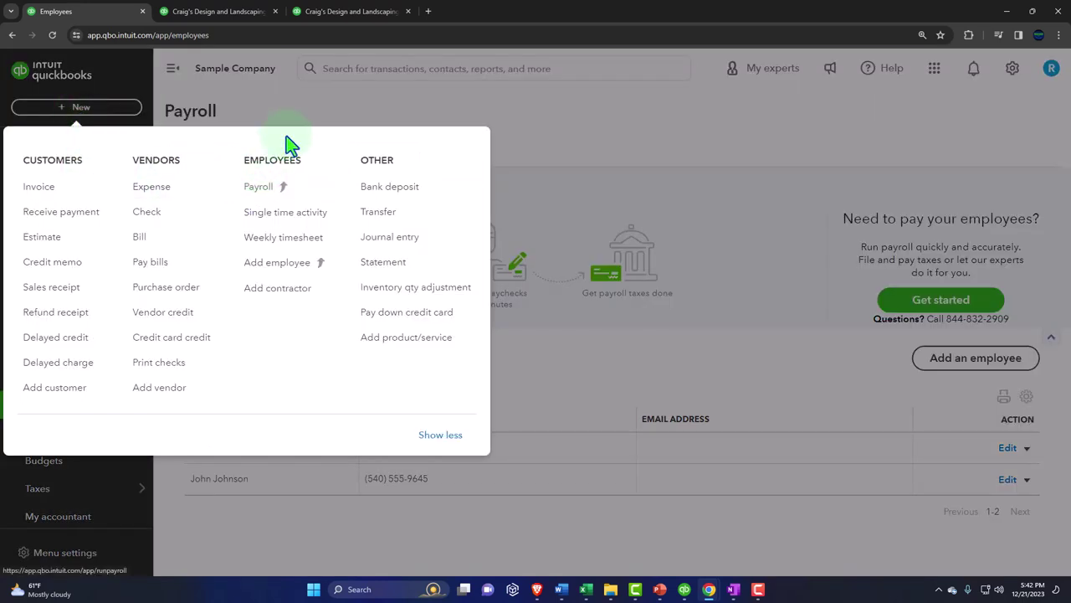
click(307, 117)
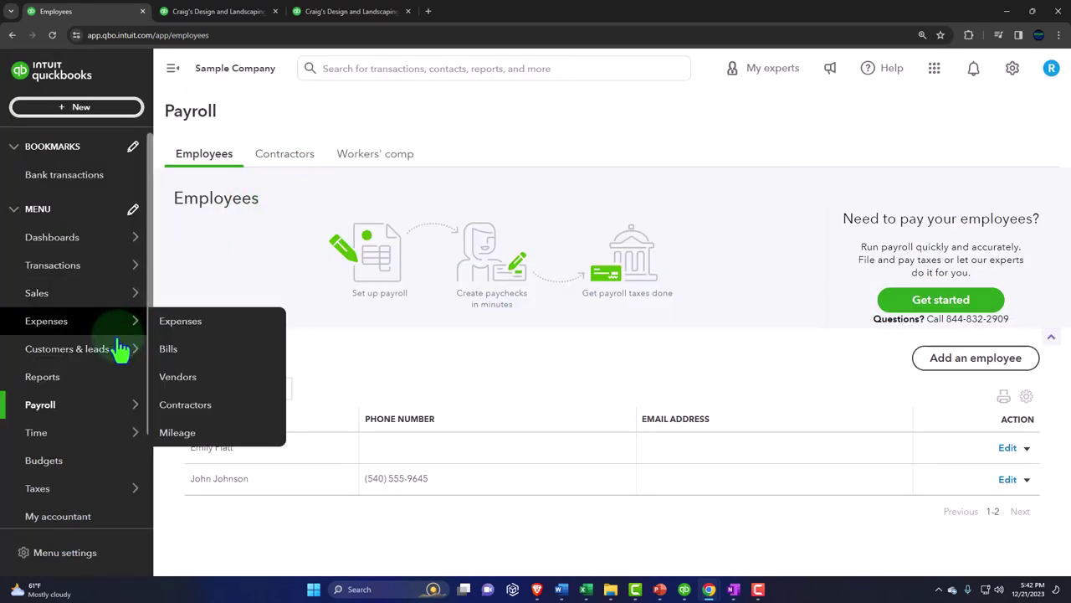
mouse_move(65, 245)
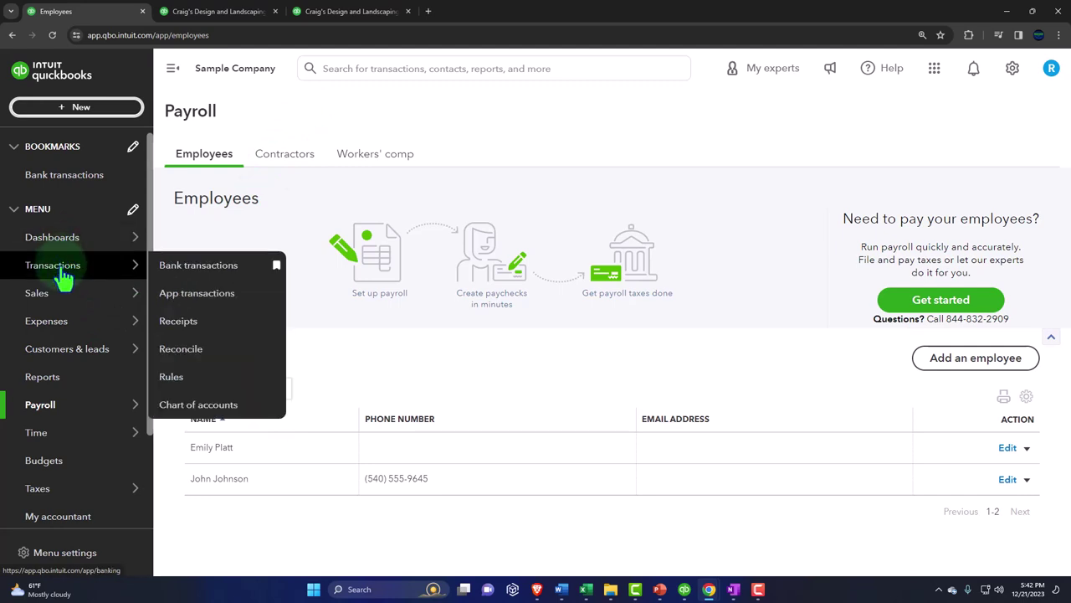
- Open the Bank transactions page, dismiss the bank connection message and look through the transactions for review
click(63, 276)
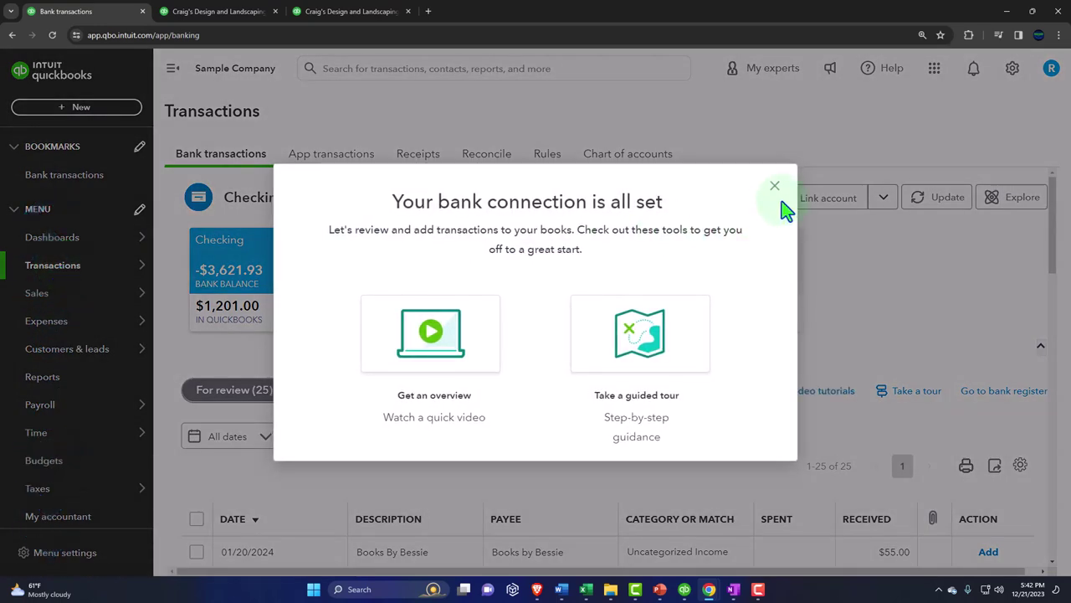
click(775, 186)
mouse_move(71, 268)
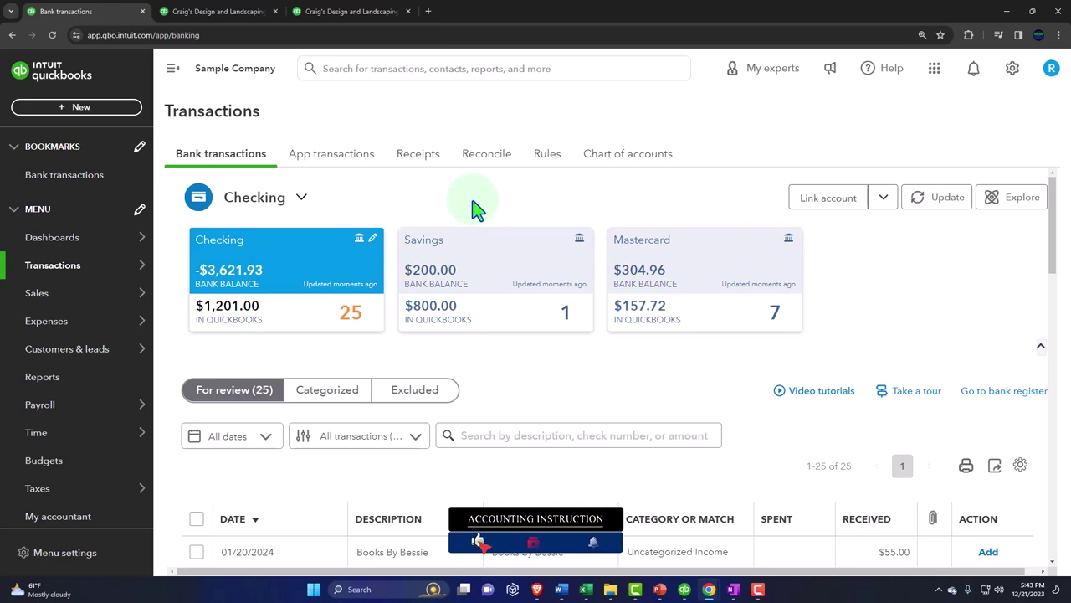
scroll(516, 335, down, 3)
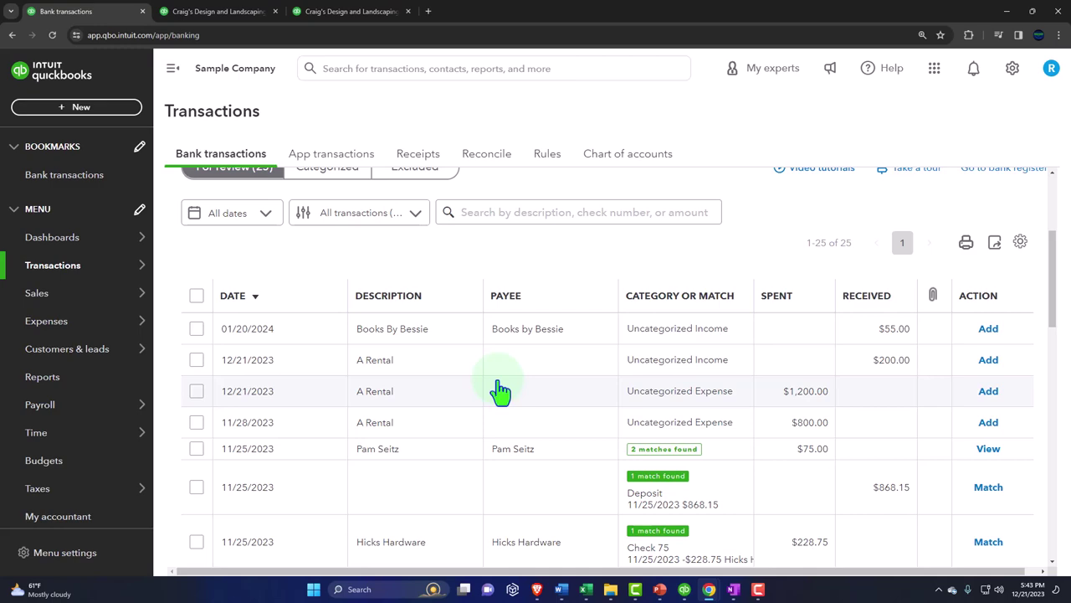
- Show and close the list of new transaction forms over the Bank transactions page and return to the account cards
click(86, 111)
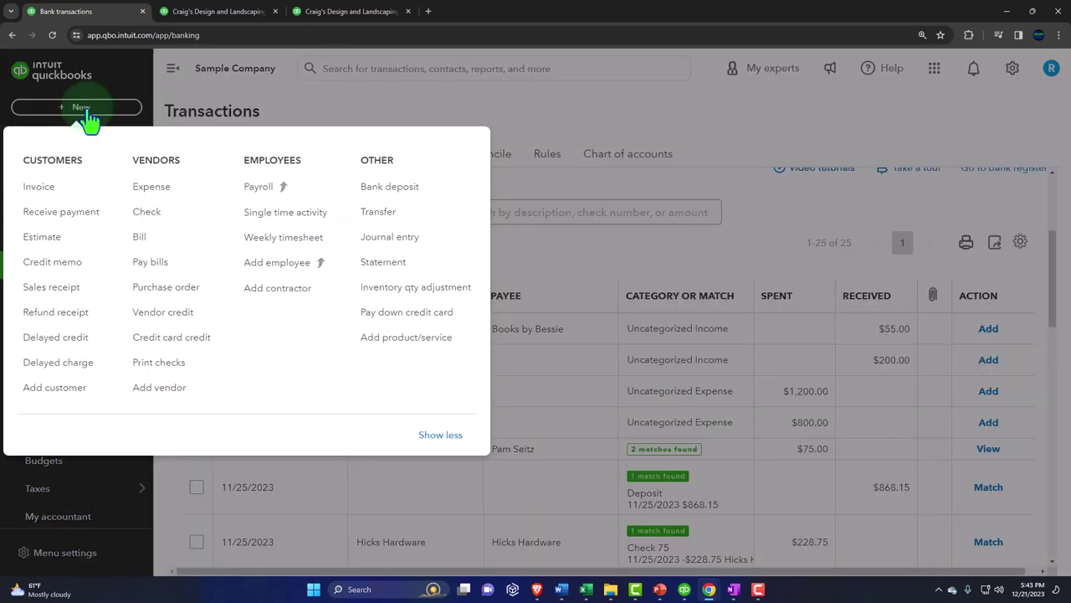
click(83, 109)
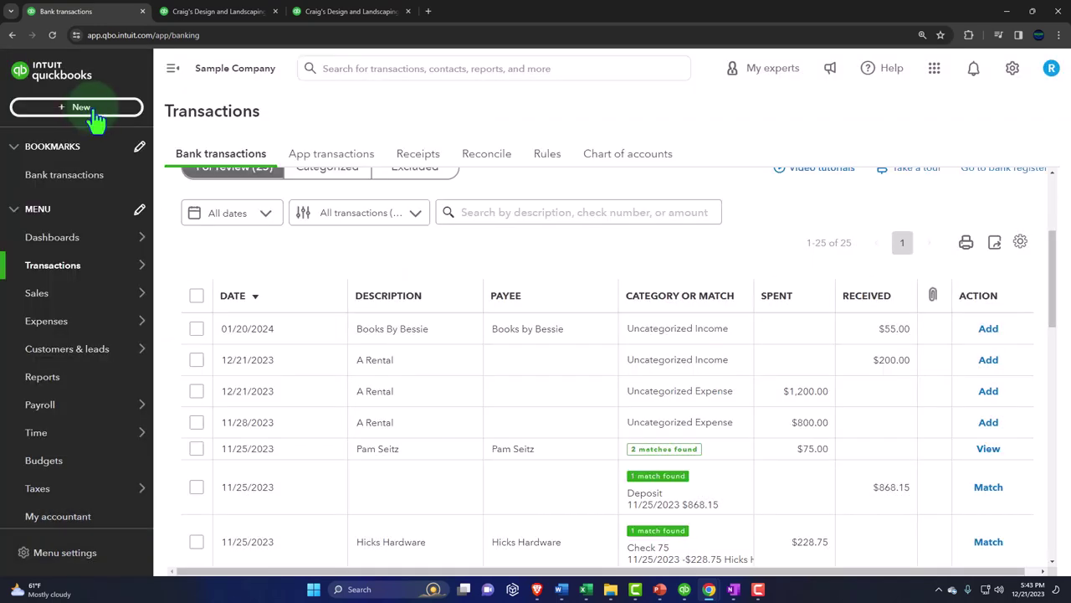
scroll(519, 398, up, 2)
scroll(519, 400, up, 2)
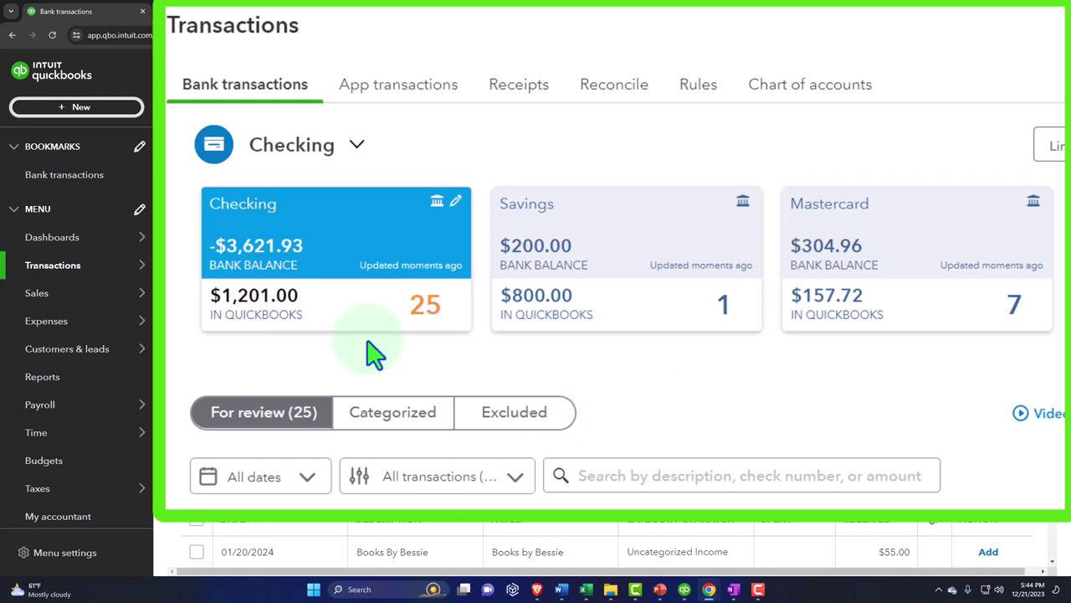
- Examine the Checking, Savings and Mastercard account cards on the Bank transactions page
click(88, 270)
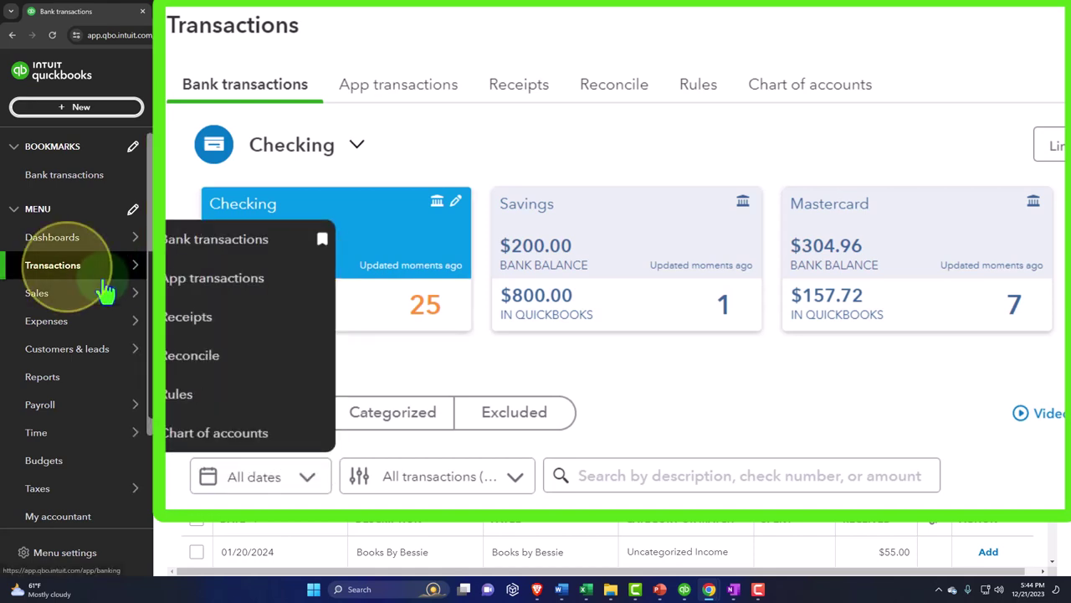
click(260, 99)
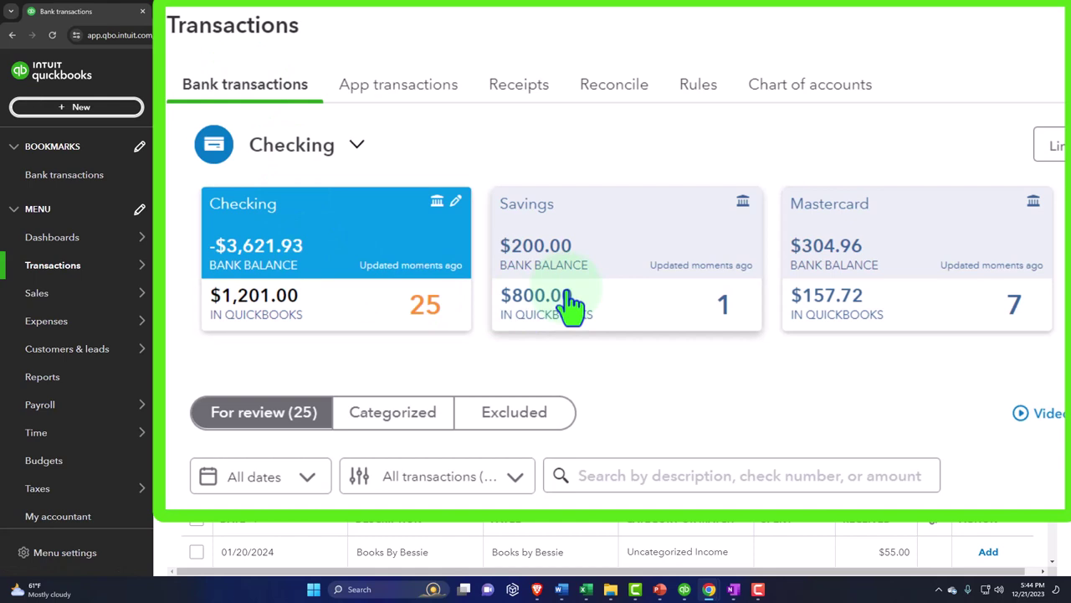
click(823, 319)
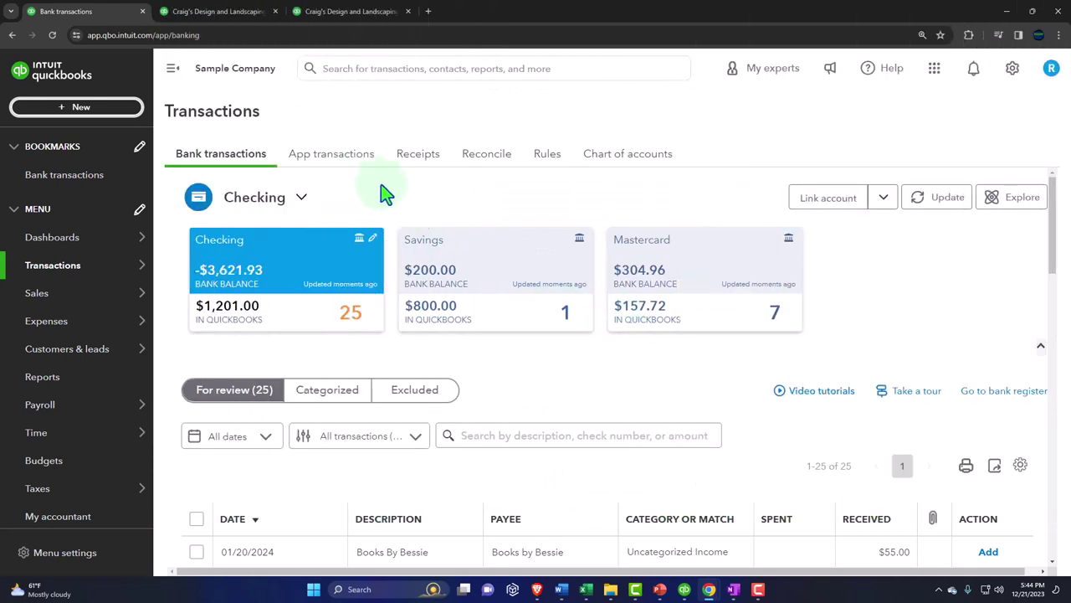
- Go through the App transactions, Receipts, Reconcile, Rules and Chart of accounts pages of the Transactions section
click(344, 164)
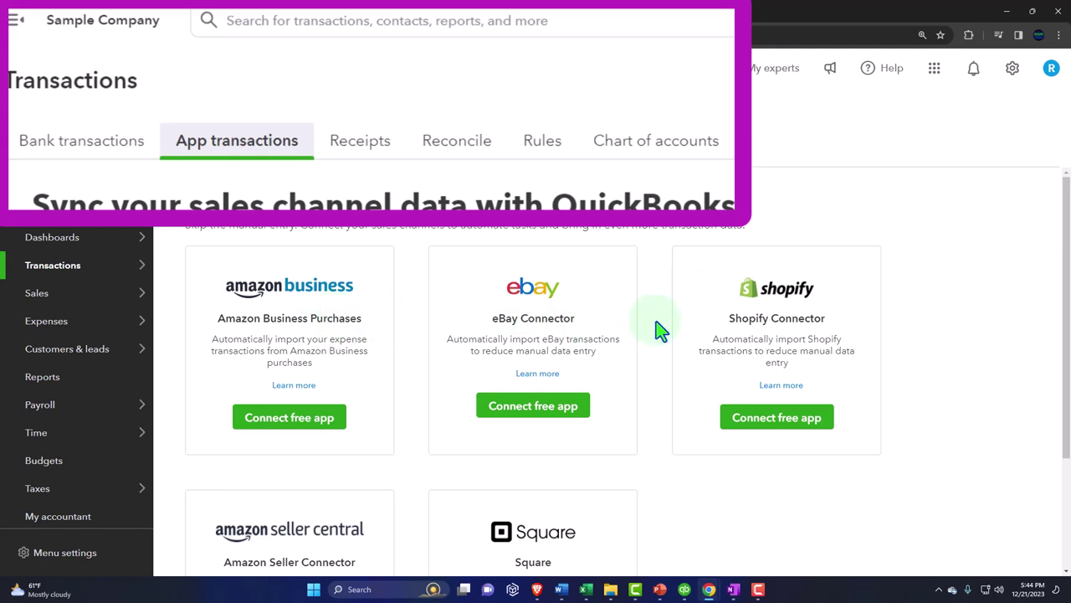
click(355, 155)
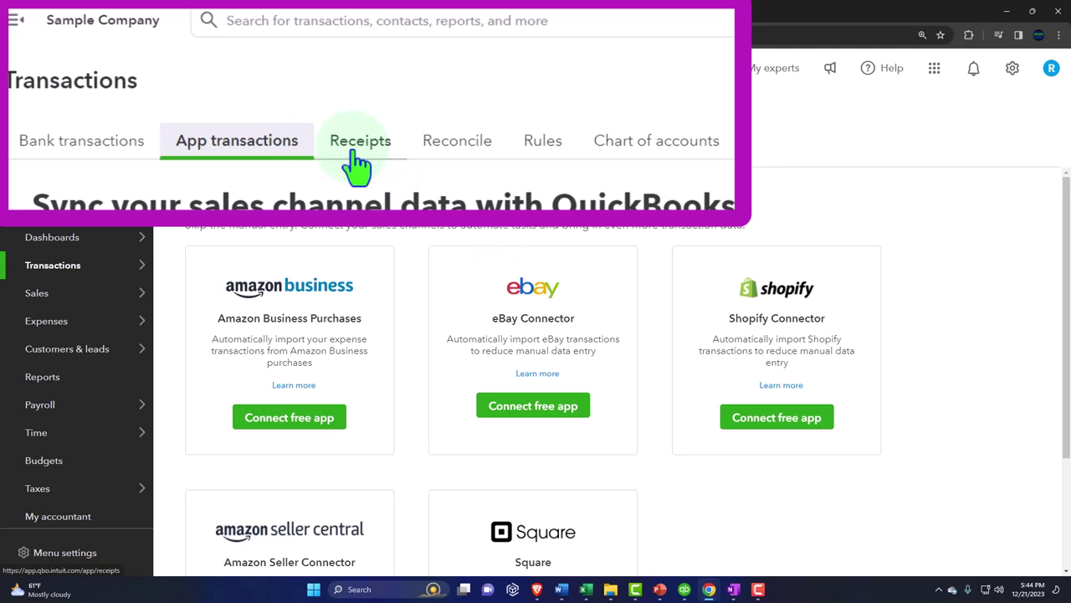
click(355, 155)
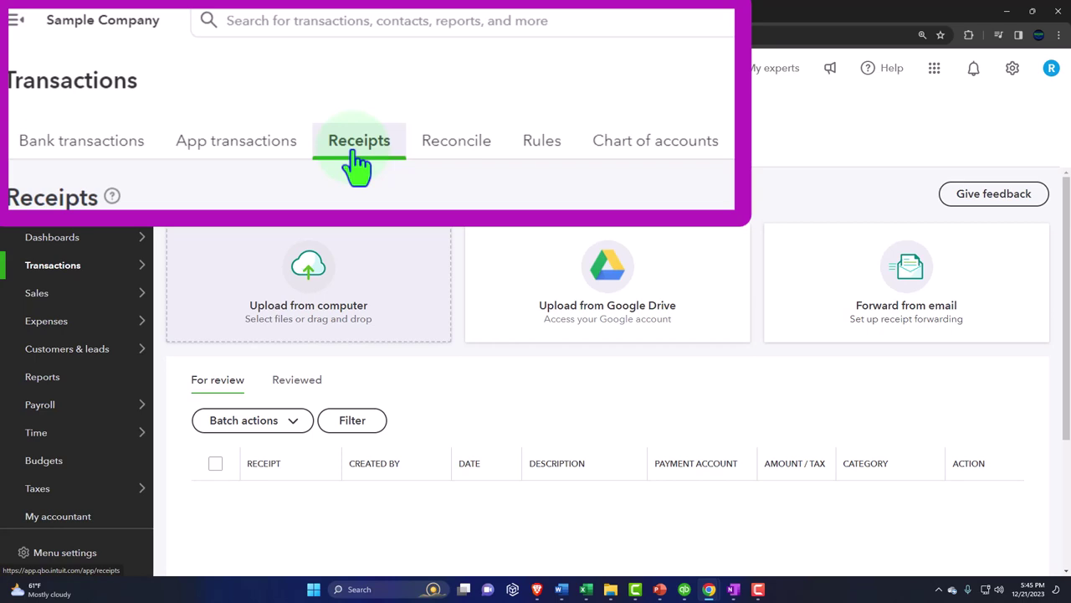
click(475, 165)
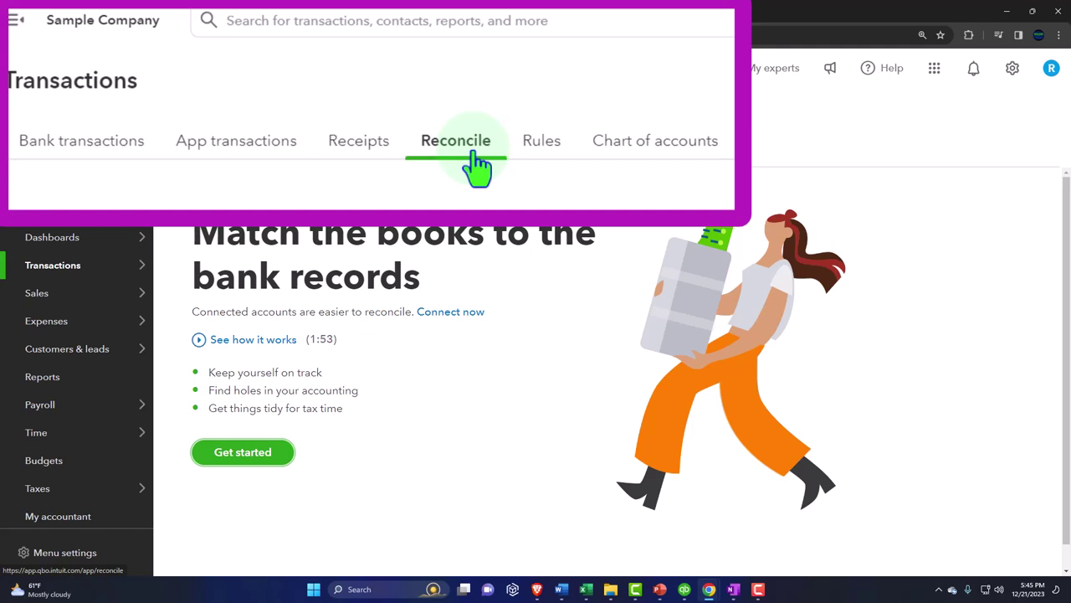
click(550, 165)
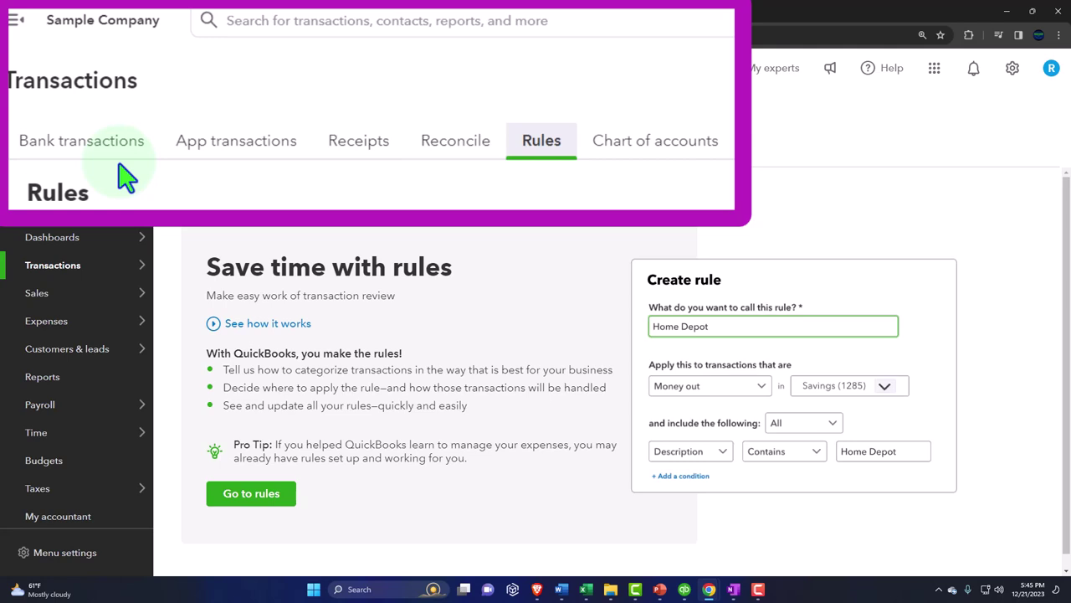
click(641, 164)
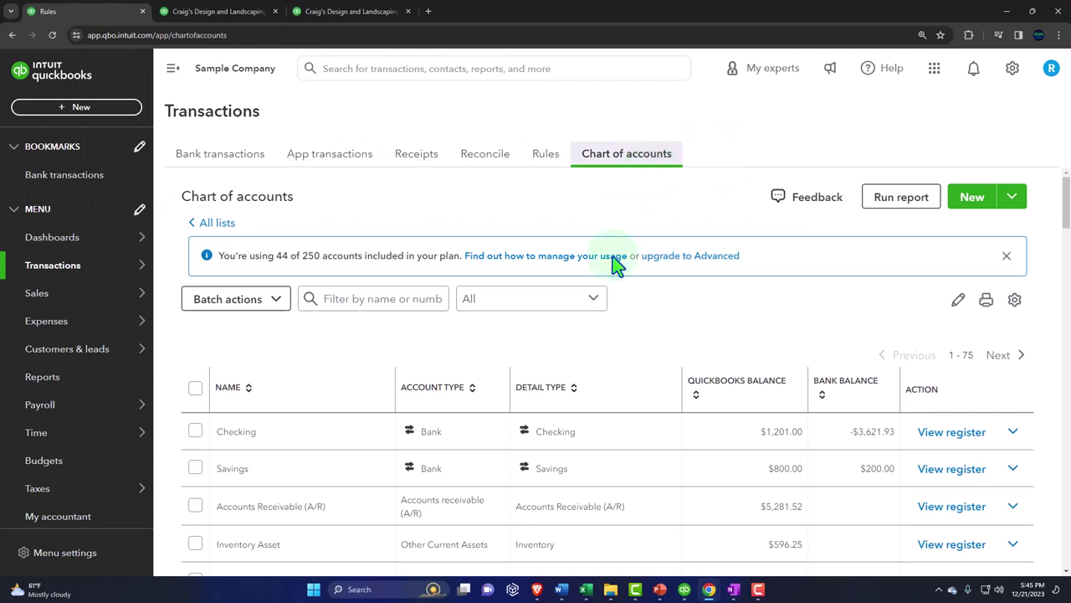
scroll(581, 371, down, 3)
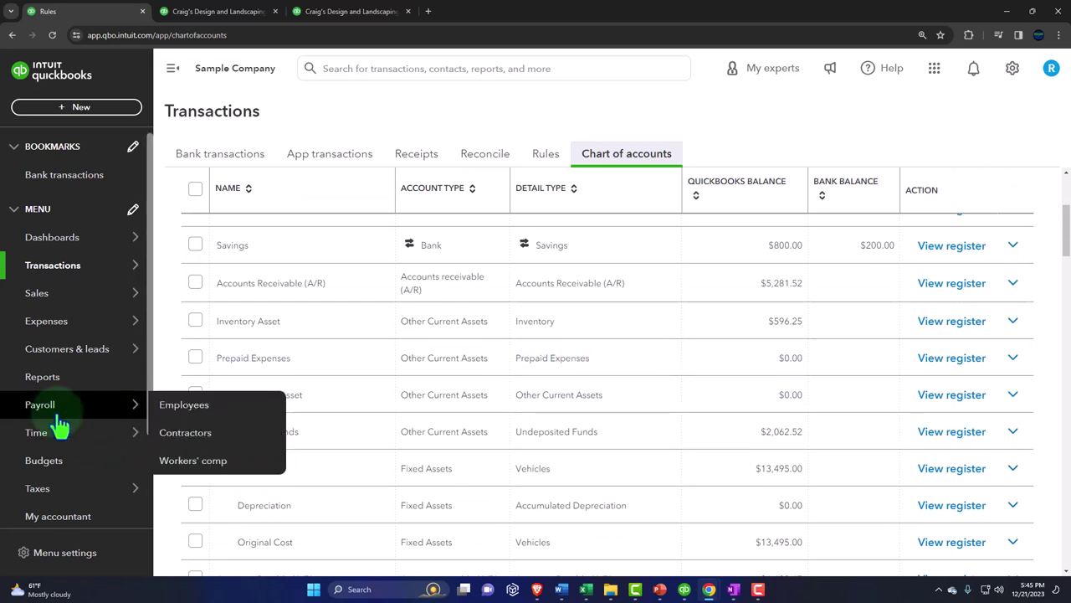
- Open the Dashboards section and look through the tasks and quick actions on the Get things done page
mouse_move(60, 347)
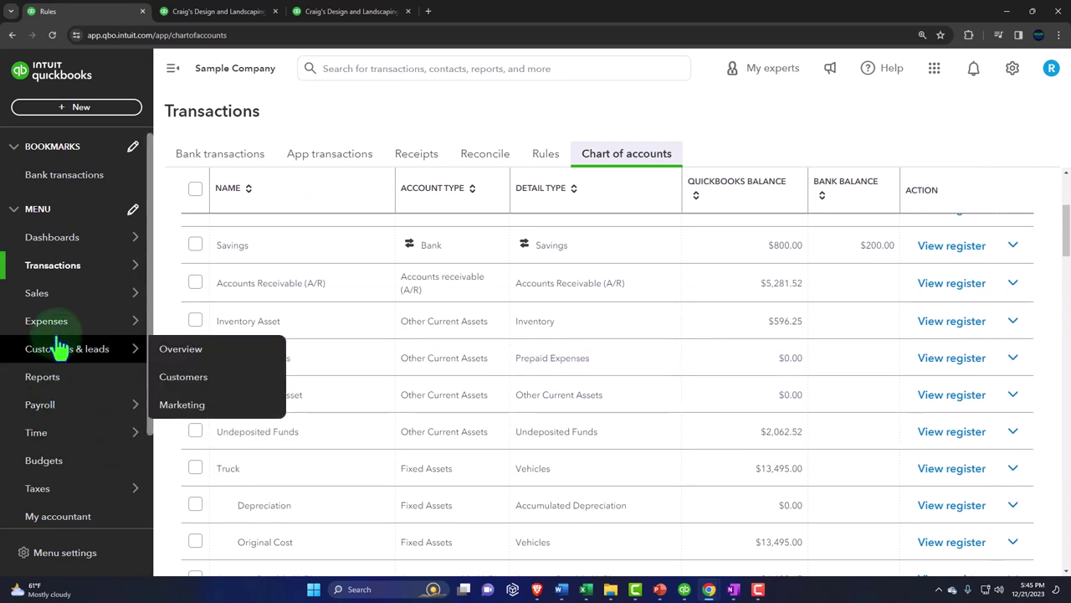
click(52, 250)
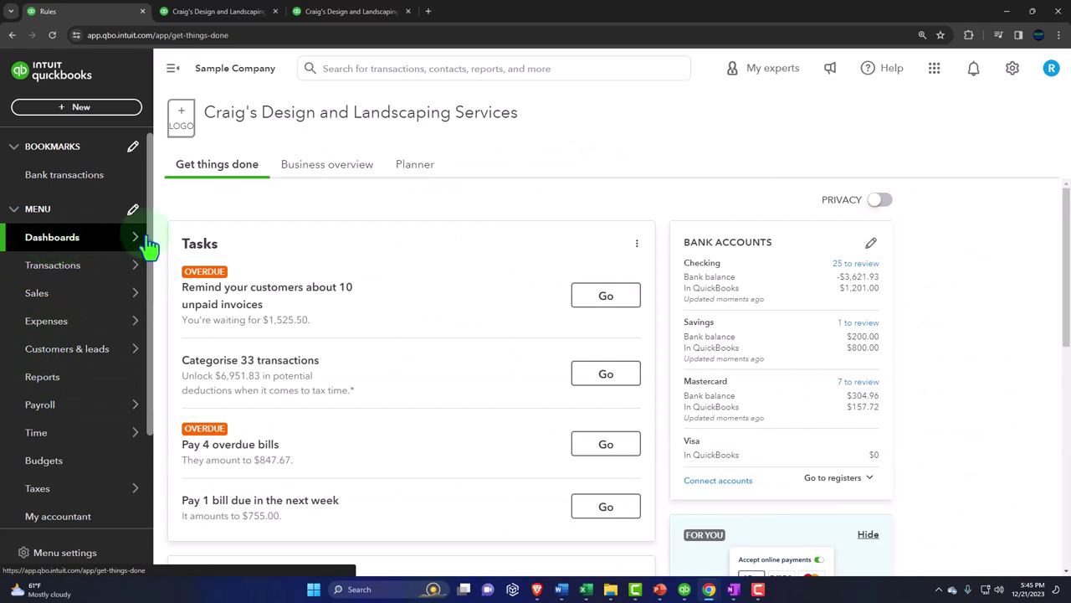
scroll(426, 303, down, 2)
scroll(425, 303, down, 3)
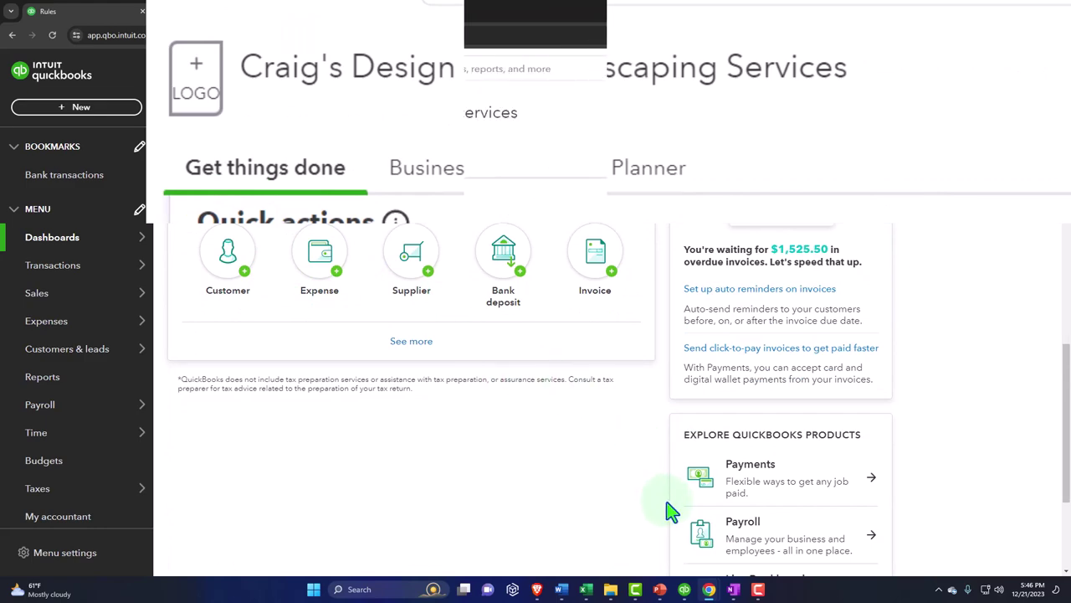
- Switch to OneNote to view the QuickBooks flow chart and return to the quick actions on the QuickBooks Online dashboard
click(733, 589)
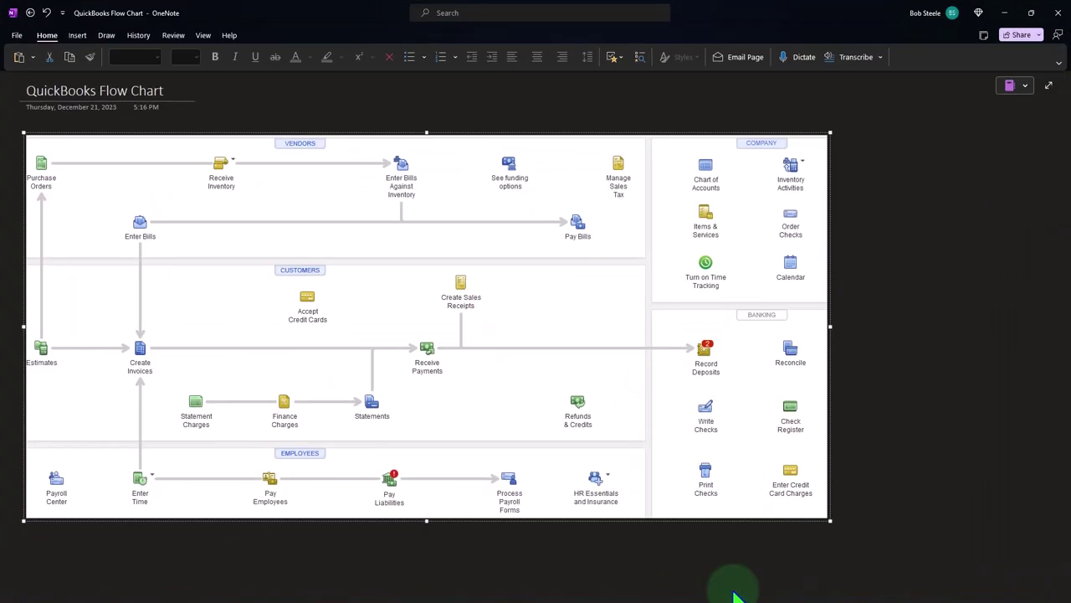
click(1007, 12)
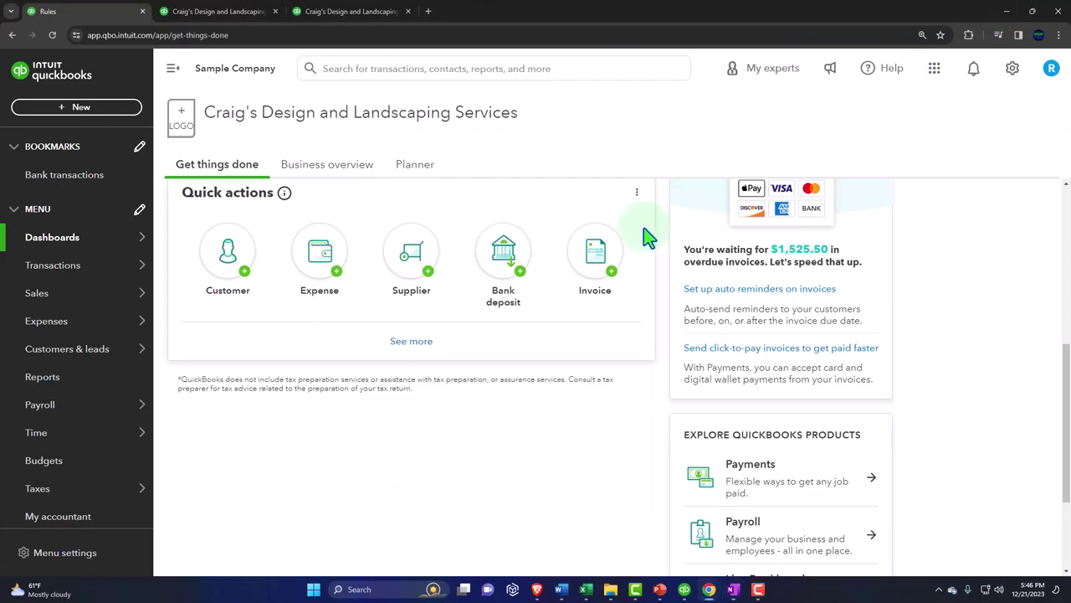
scroll(335, 371, up, 2)
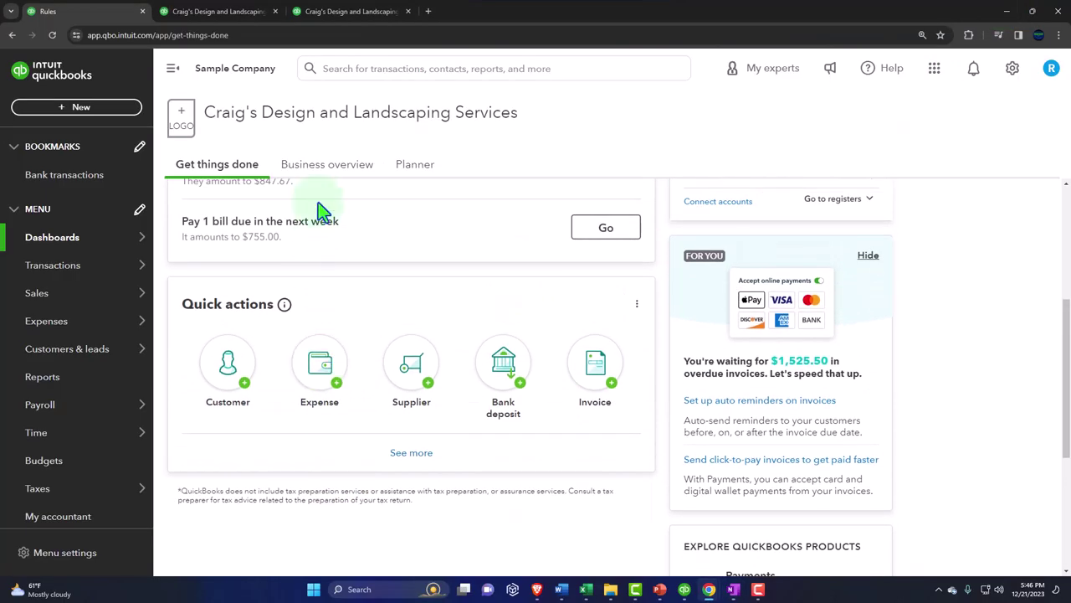
- Open the Business overview dashboard and look through its profit and loss, expenses, invoices and sales cards
click(324, 172)
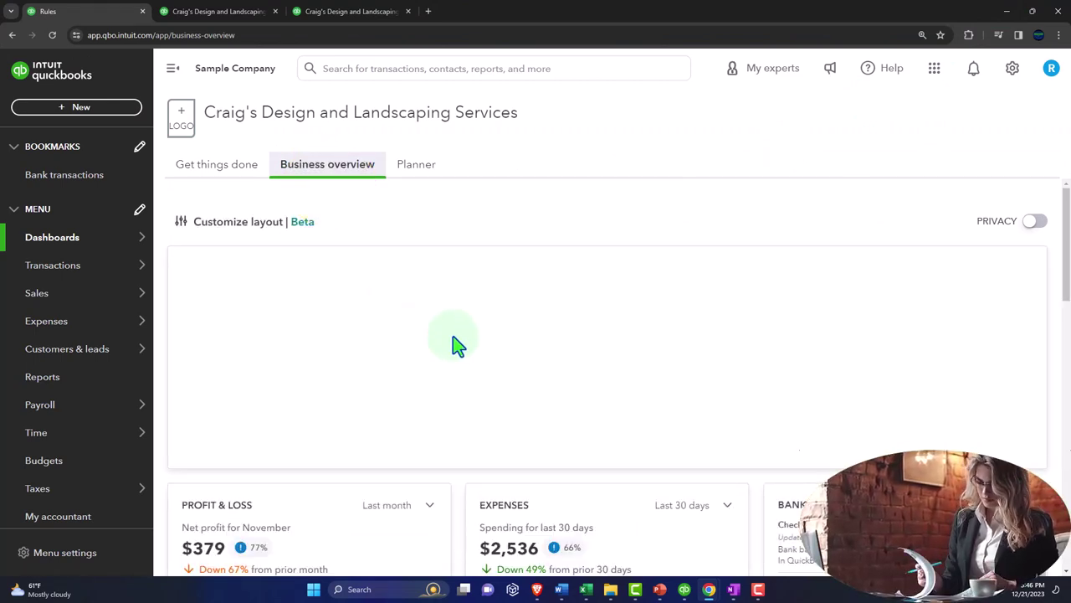
scroll(452, 336, down, 3)
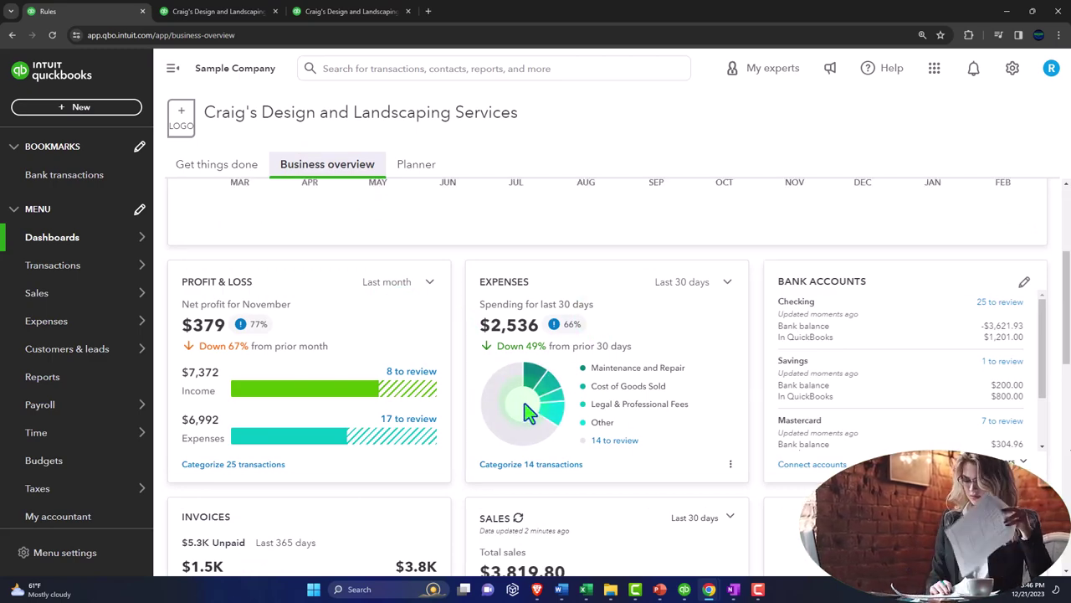
scroll(528, 412, down, 2)
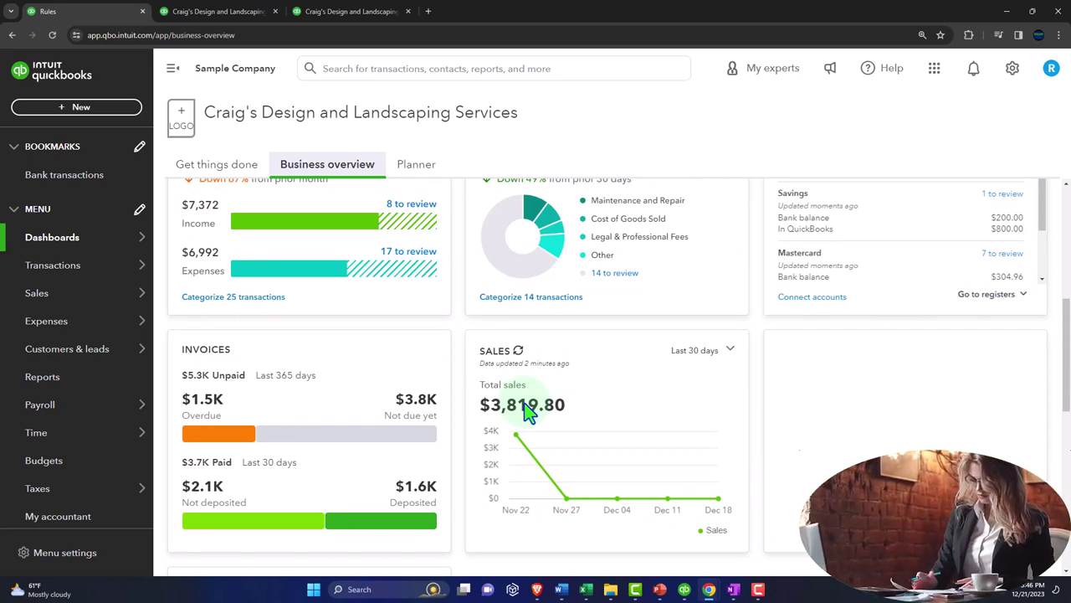
scroll(528, 412, up, 3)
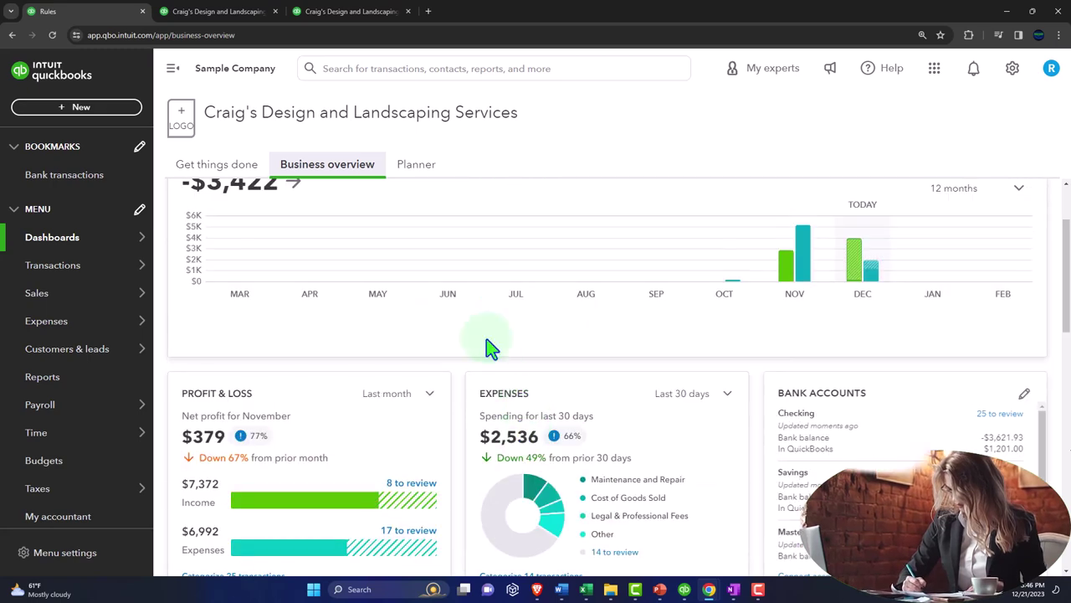
- Open the Planner page of the dashboard to view the cash flow planner
click(419, 176)
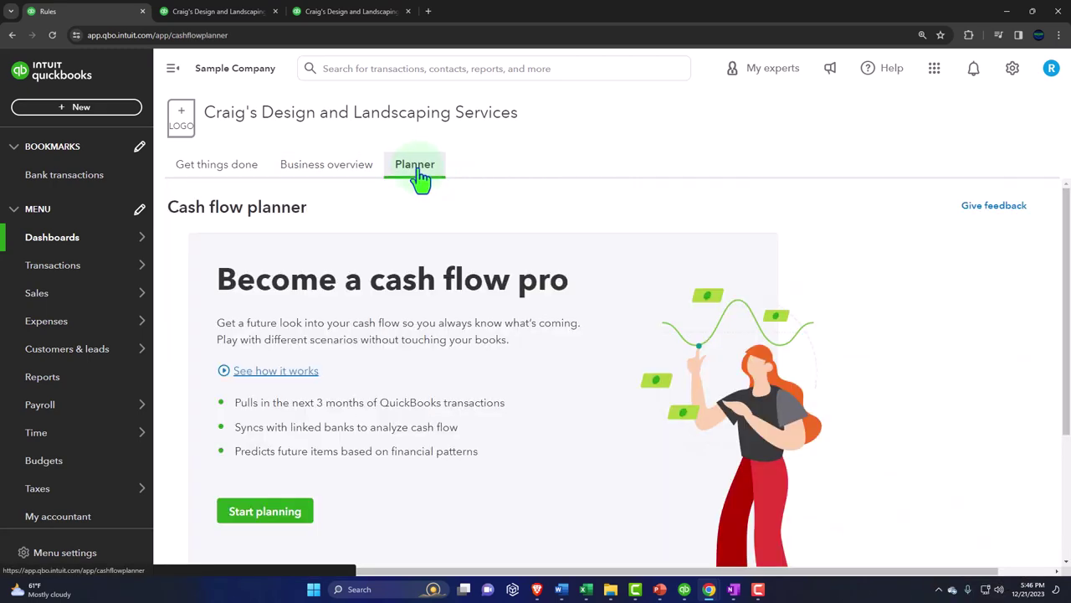
click(419, 176)
click(419, 175)
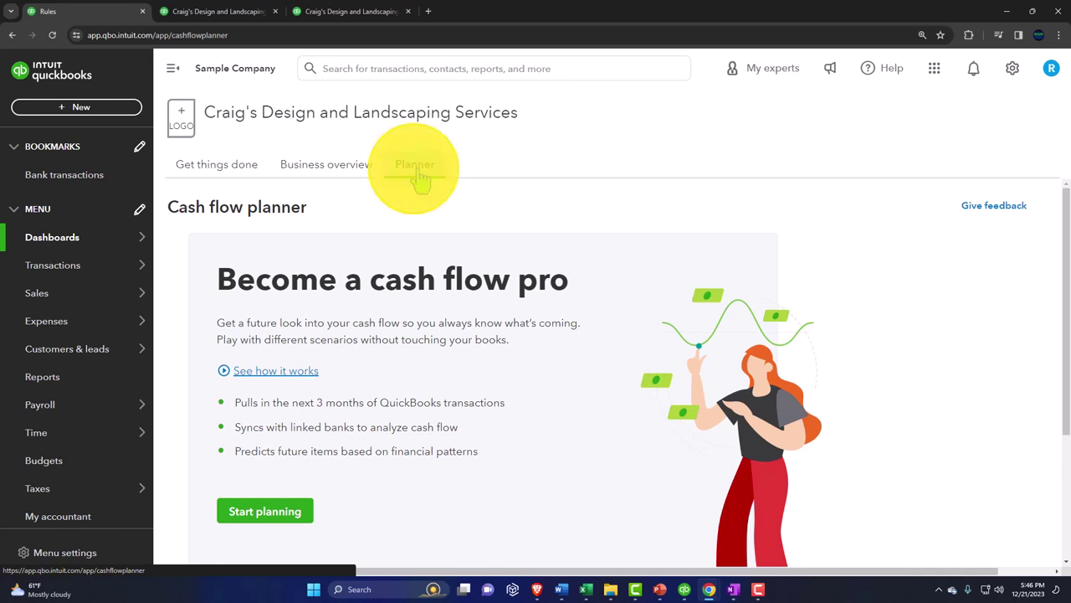
click(418, 176)
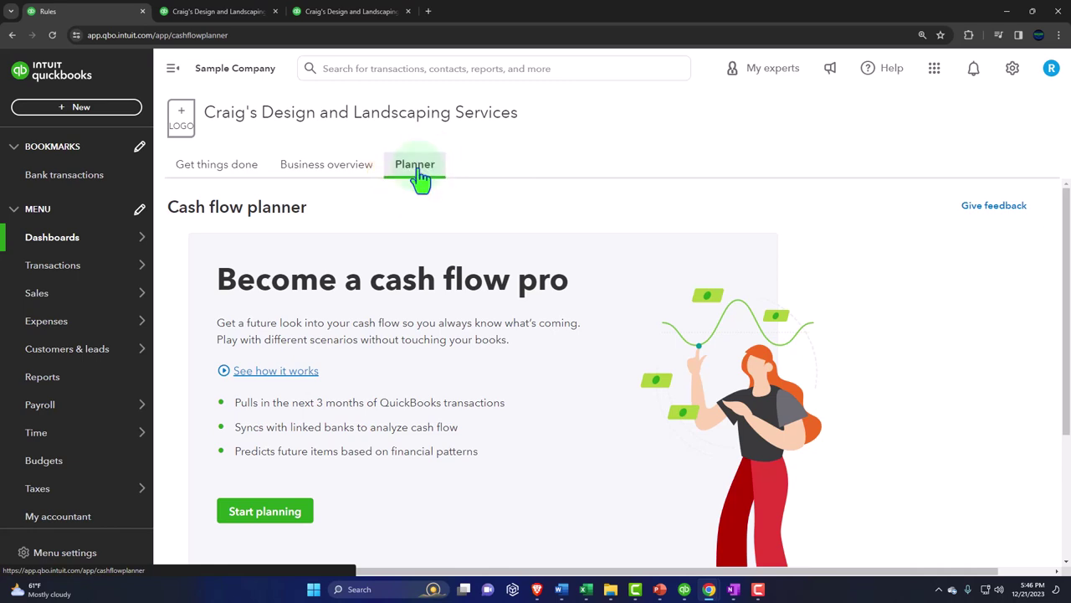